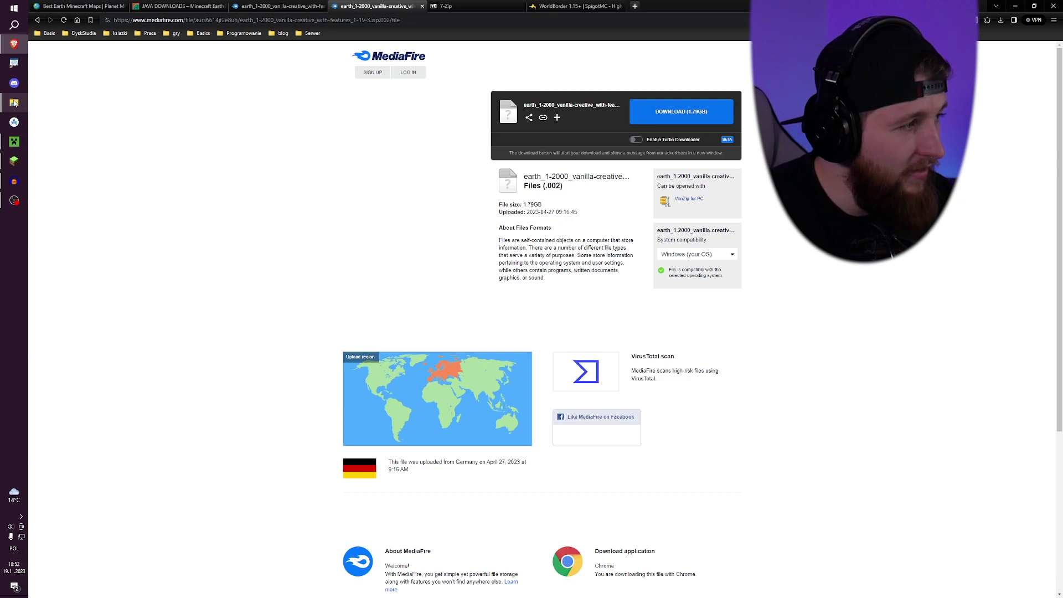
Switch to File Explorer and view the contents of the earthsmp folder in a maximized window
mouse_move(14, 103)
left_click(52, 128)
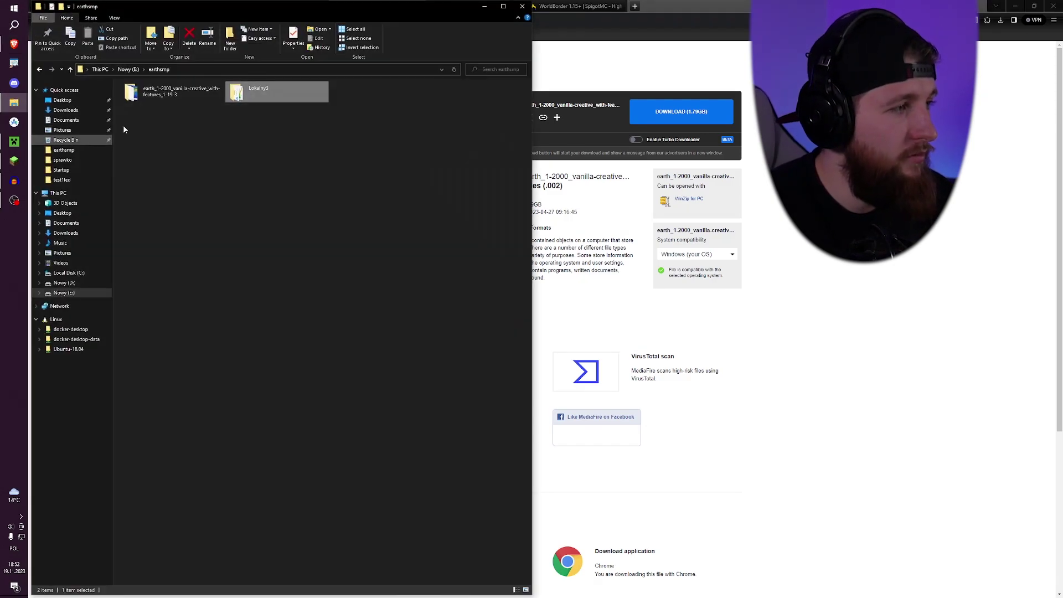
double_click(241, 9)
left_click(432, 166)
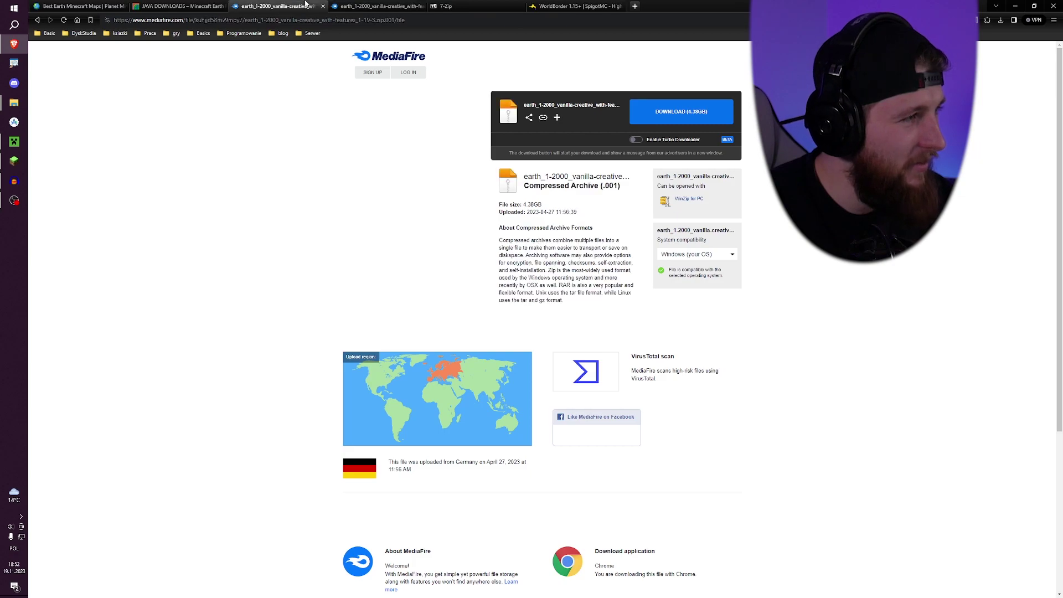
Download both MediaFire parts of the earth_1-2000 vanilla-creative map, .zip.001 and .zip.002, into the earthsmp folder and check the downloads
left_click(698, 127)
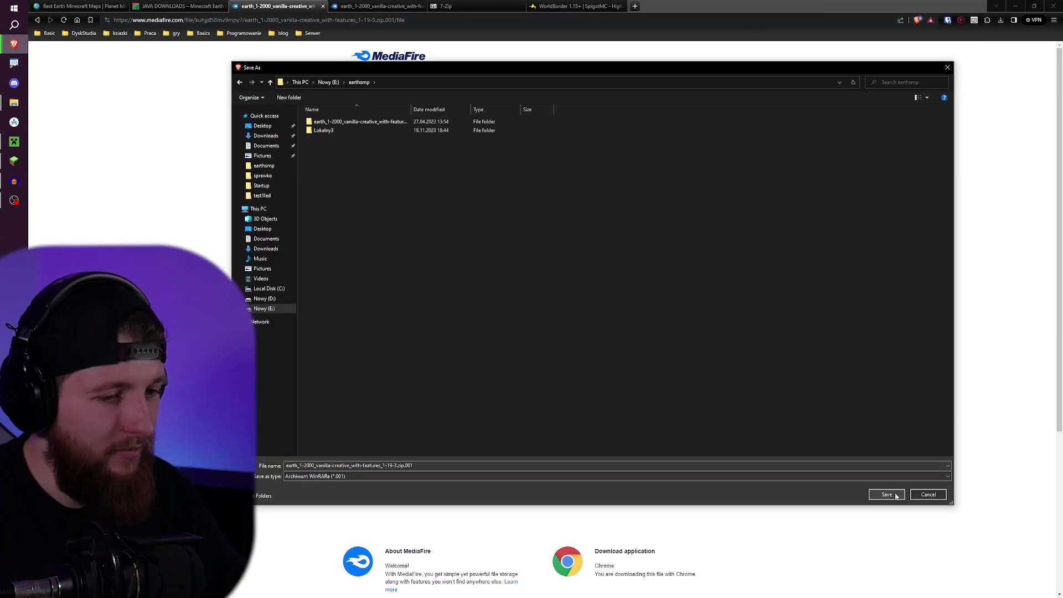
left_click(897, 496)
left_click(377, 6)
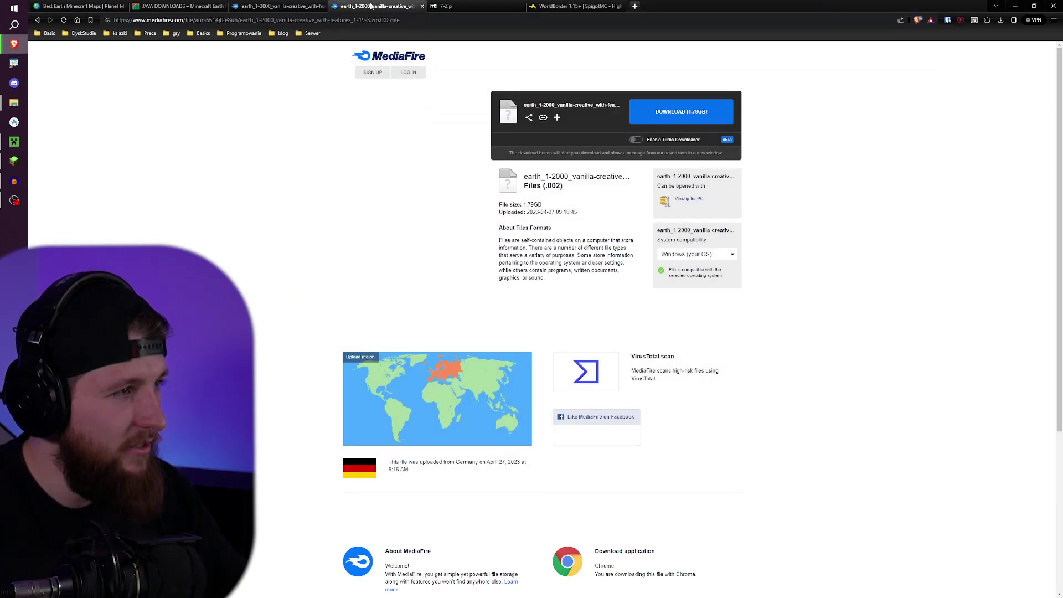
left_click(662, 111)
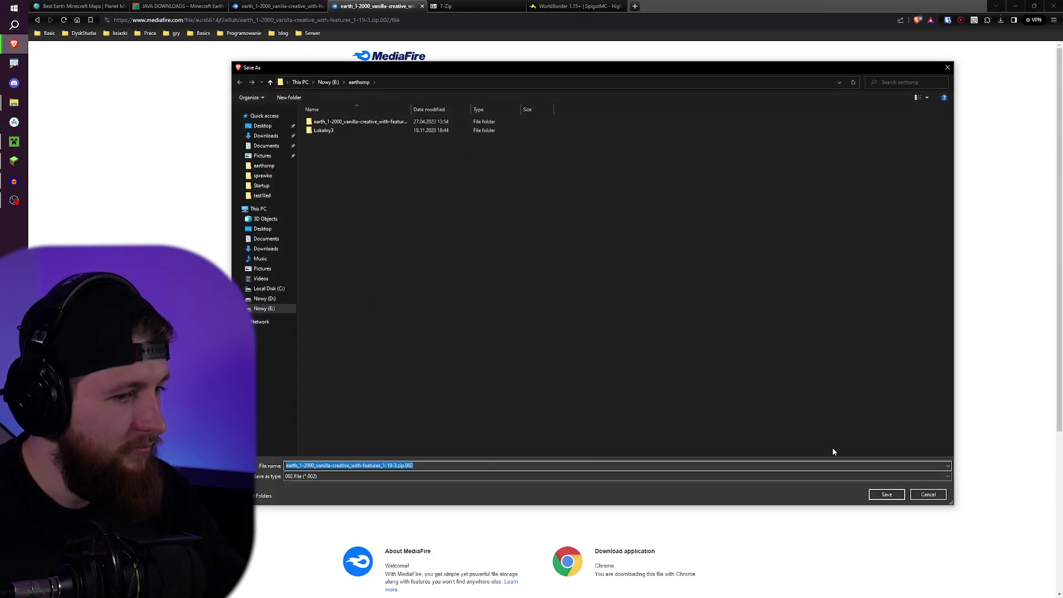
left_click(887, 495)
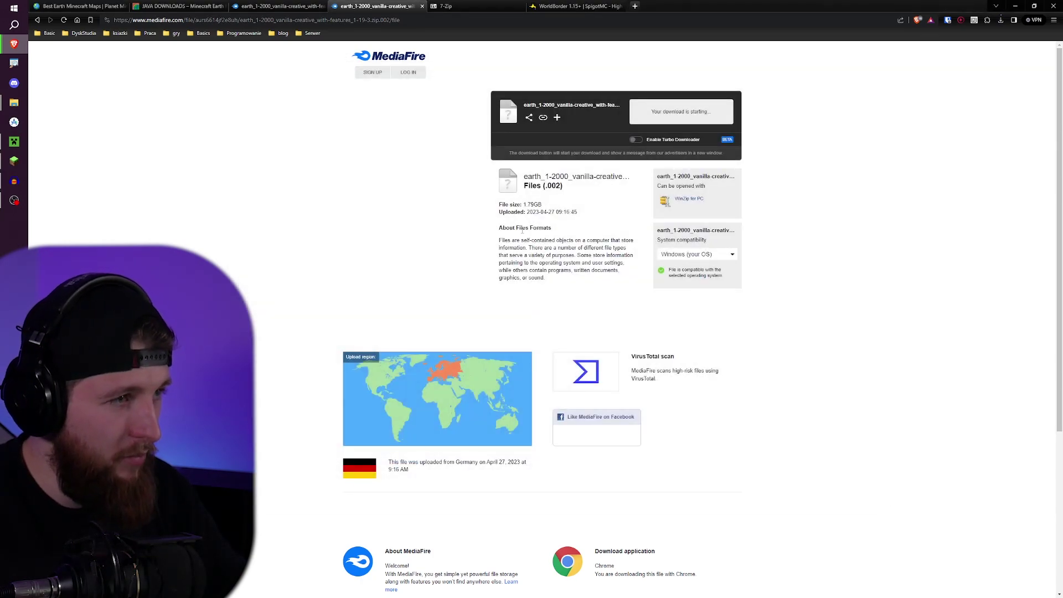
left_click(1001, 19)
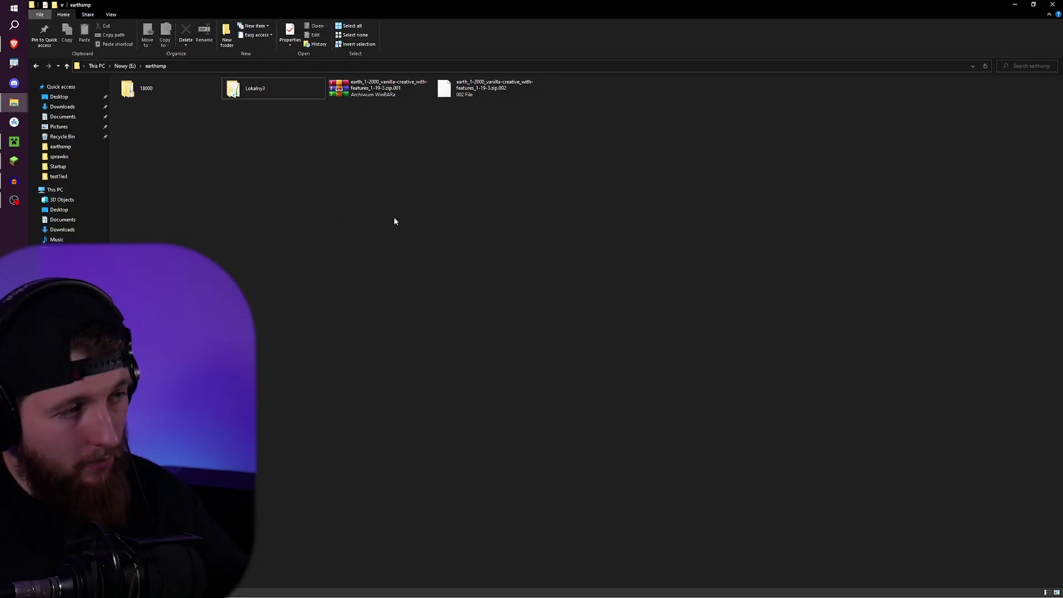
Examine the downloaded .zip.001 and .zip.002 parts of the earth_1-2000 map in the earthsmp folder
left_click(382, 90)
left_click(490, 95)
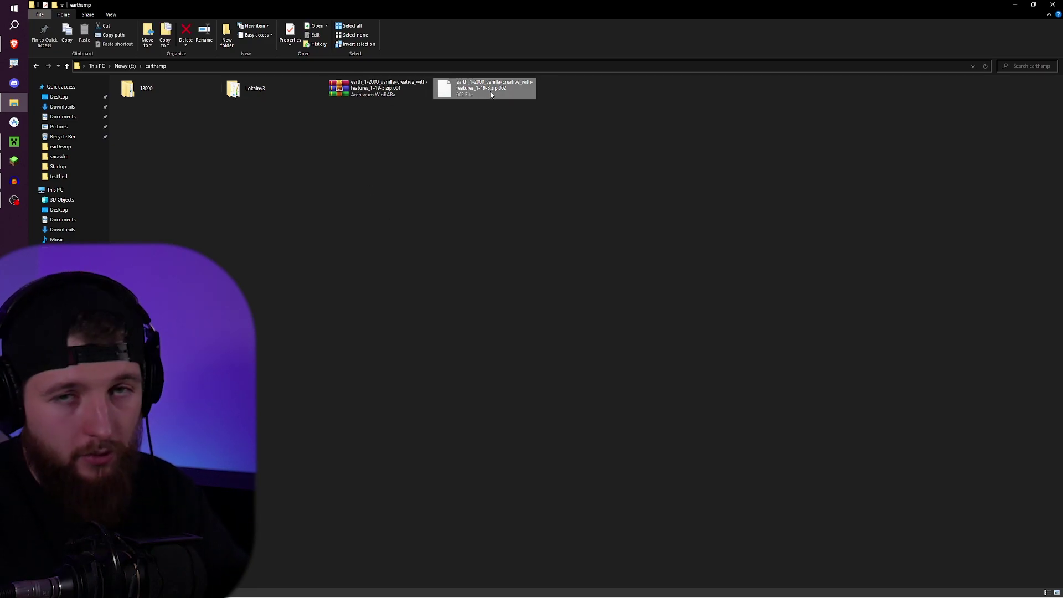
left_click(382, 90)
left_click(487, 98, "ctrl")
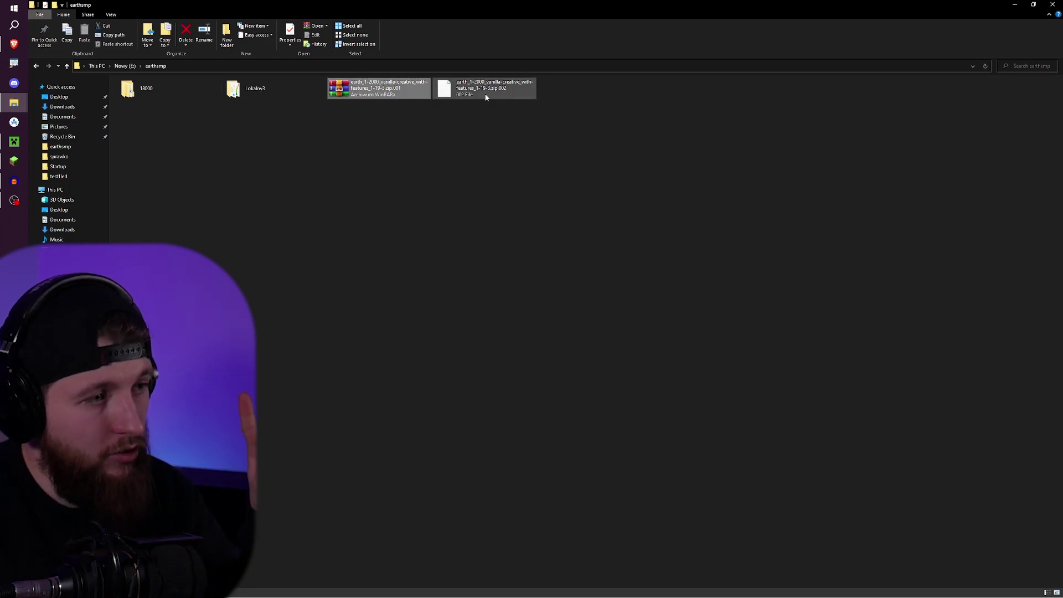
left_click(416, 92)
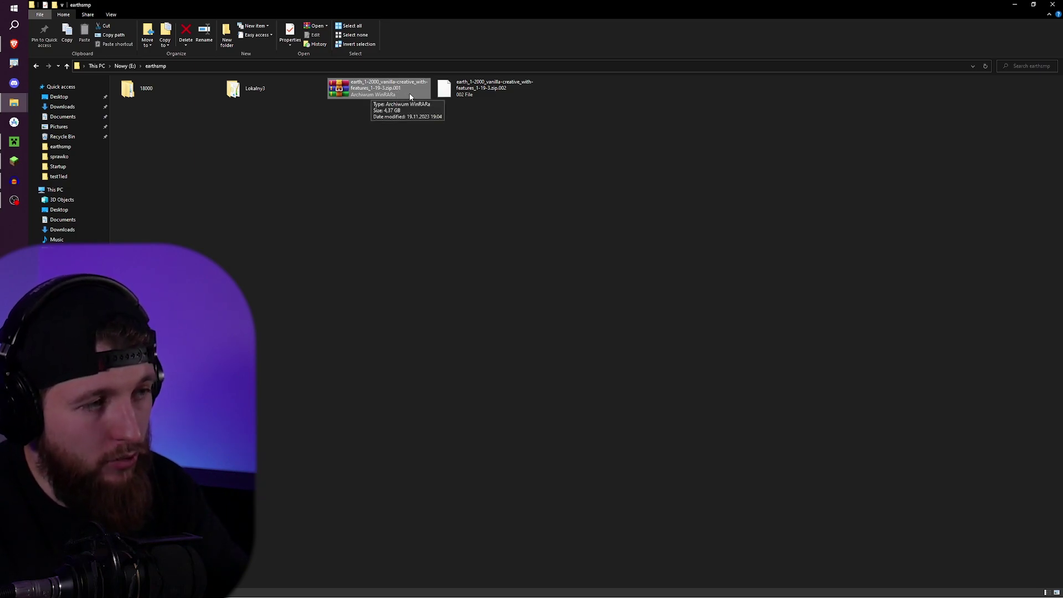
left_click(487, 96)
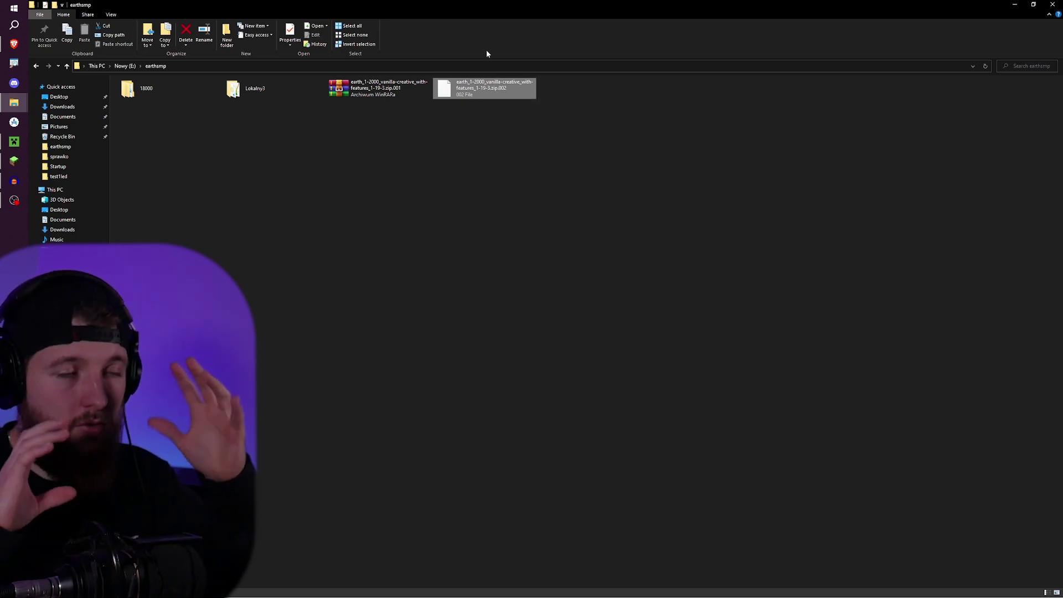
Open the 18000 folder and display its contents as tiles
left_click(153, 90)
double_click(158, 89)
left_click(198, 93)
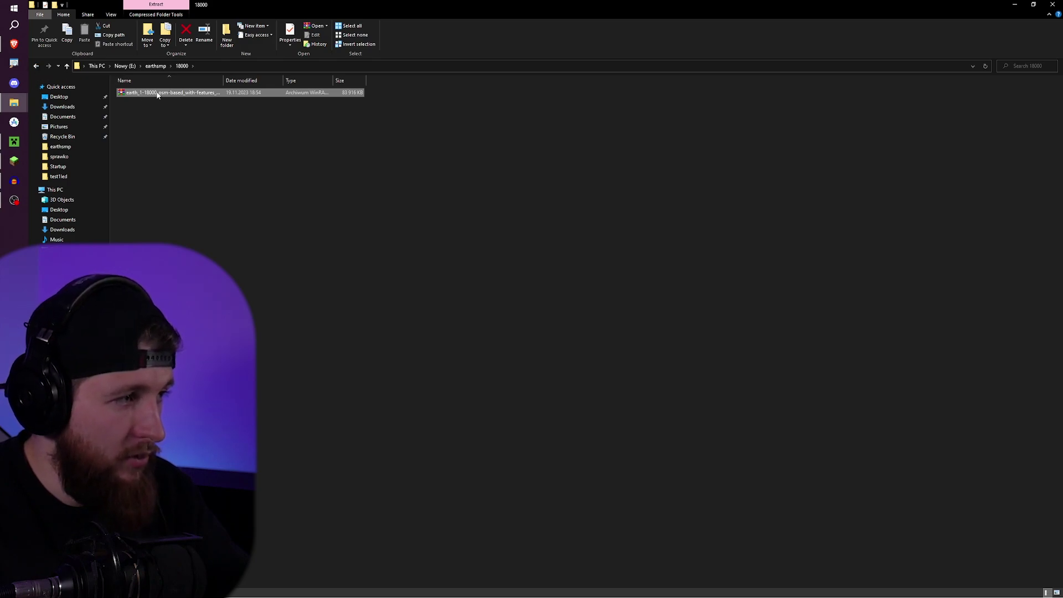
right_click(271, 132)
mouse_move(320, 148)
left_click(406, 192)
left_click(177, 92)
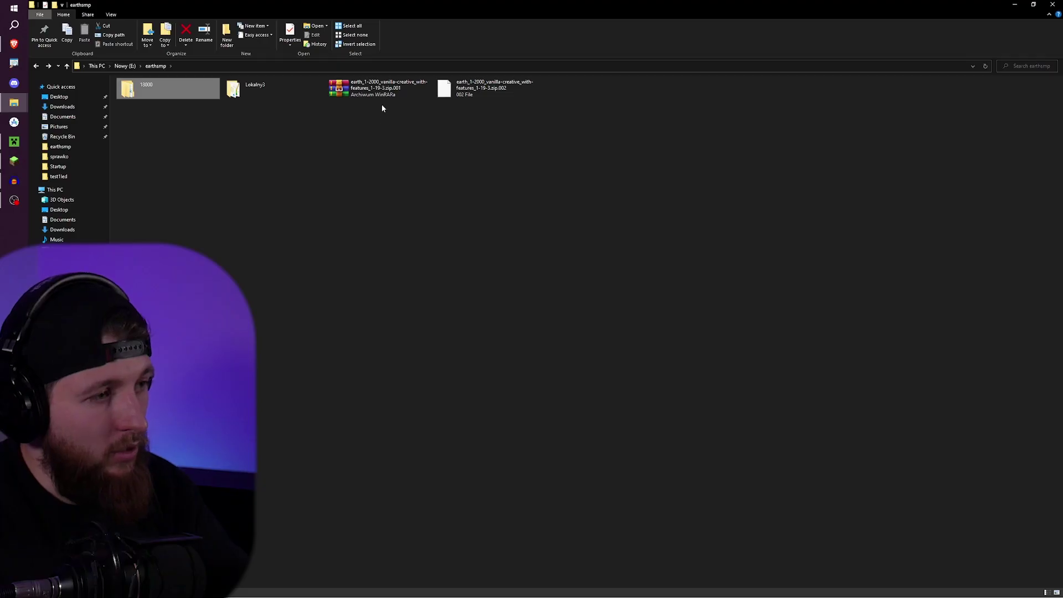
Go back to the earthsmp folder and review the two earth_1-2000 archive parts as one split archive
left_click(382, 93)
left_click(466, 95, "shift")
left_click(467, 94)
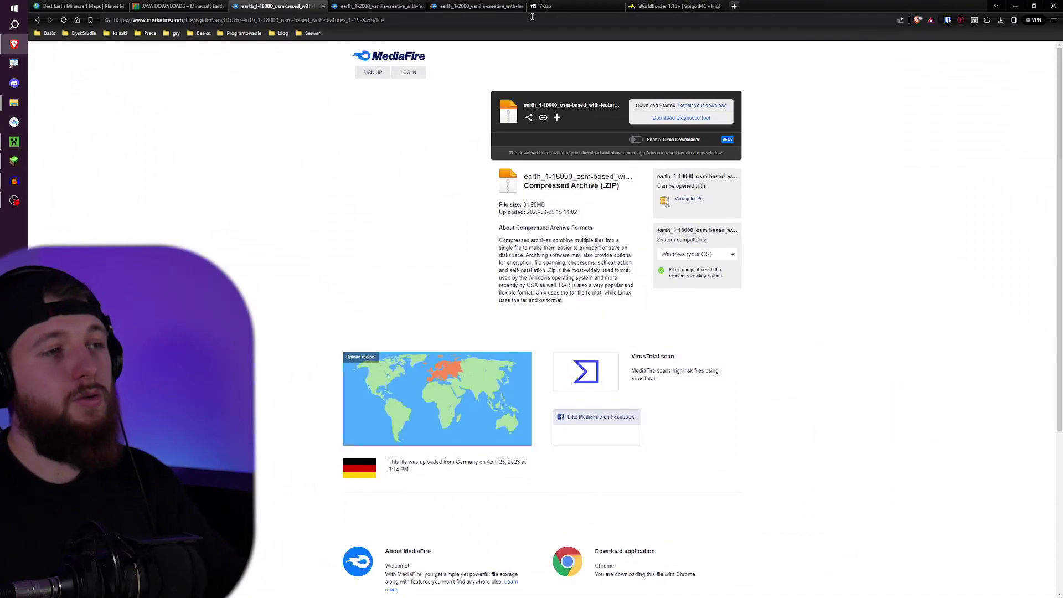
Download the 64-bit x64 Windows installer of 7-Zip 23.01 into the 18000 folder and install it to C:\Program Files\7-Zip
left_click(548, 6)
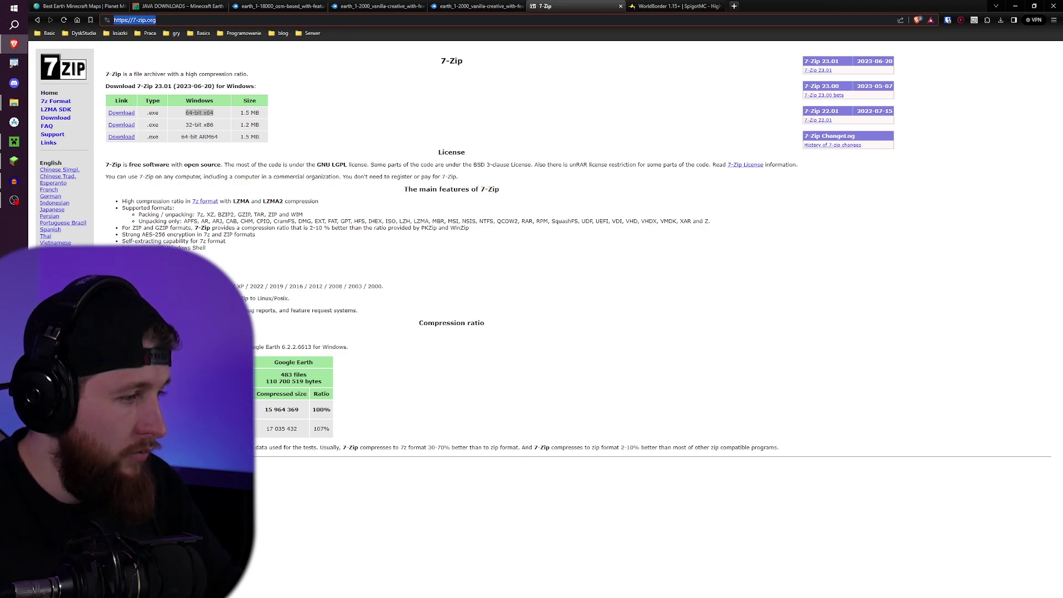
left_click_drag(230, 87, 315, 90)
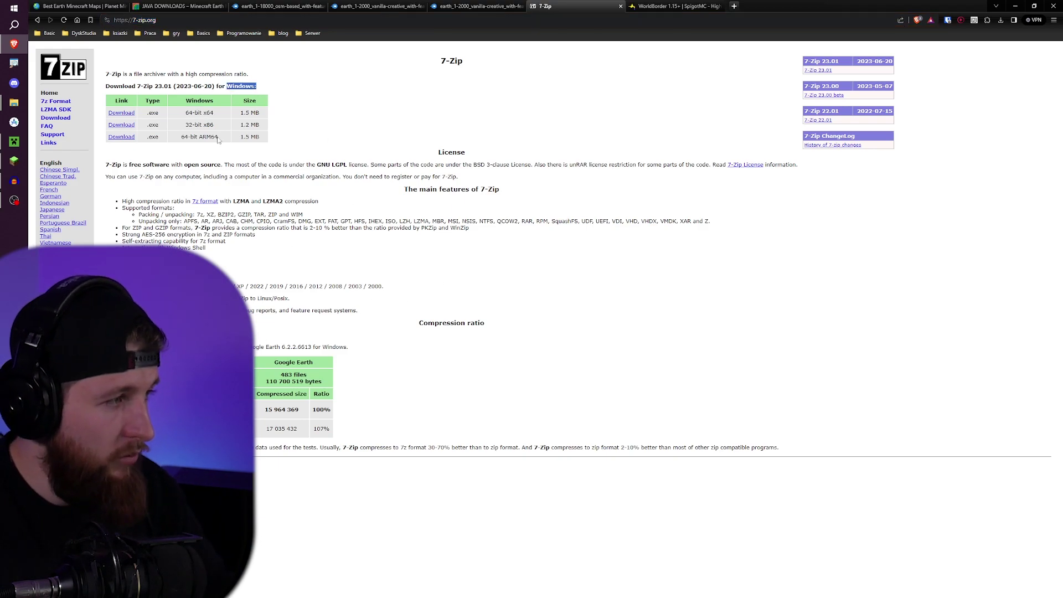
left_click_drag(185, 113, 227, 117)
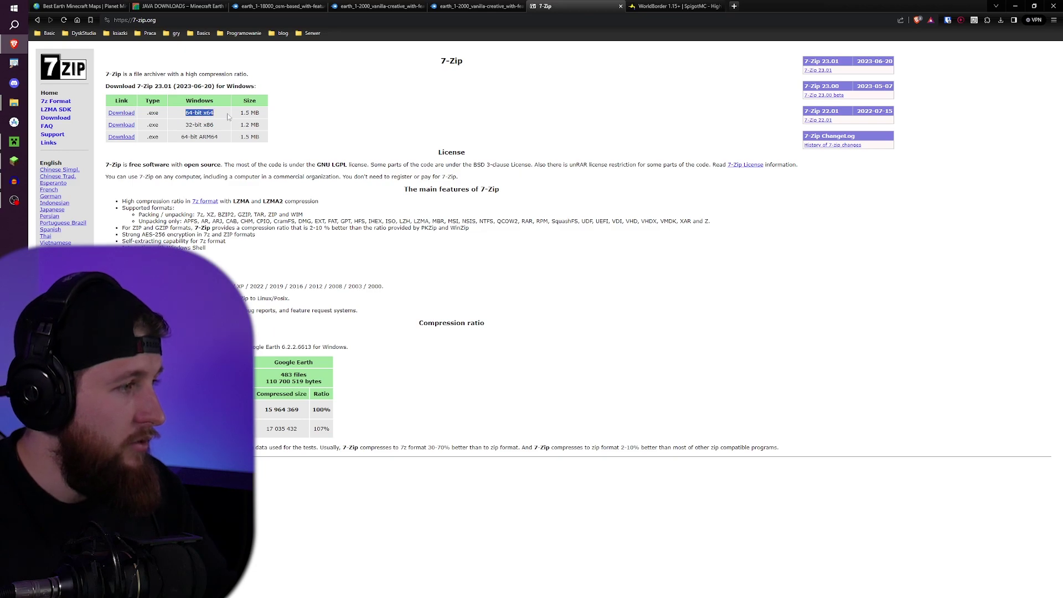
left_click(126, 113)
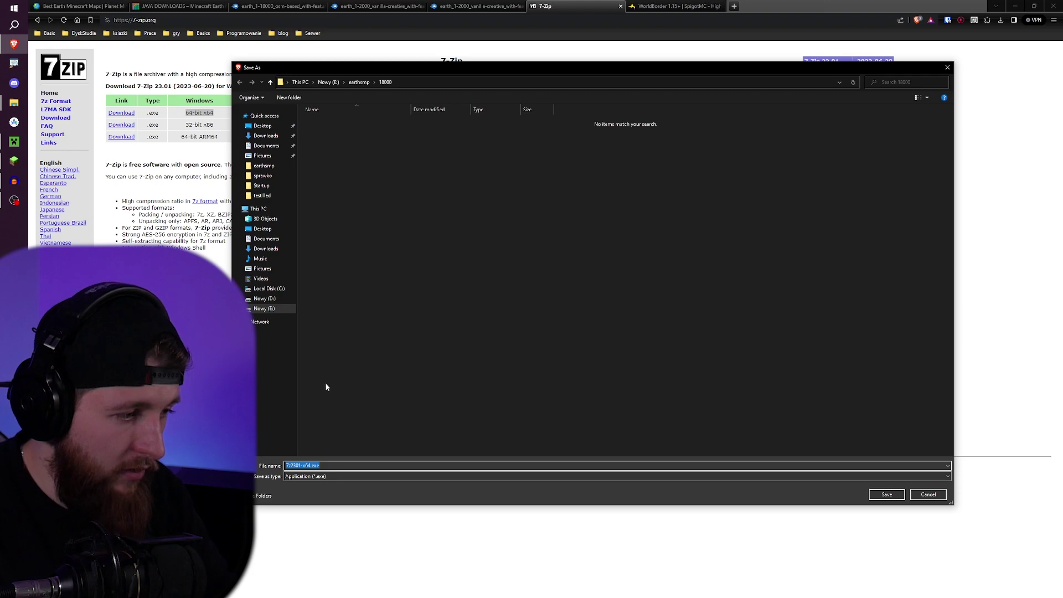
left_click(901, 493)
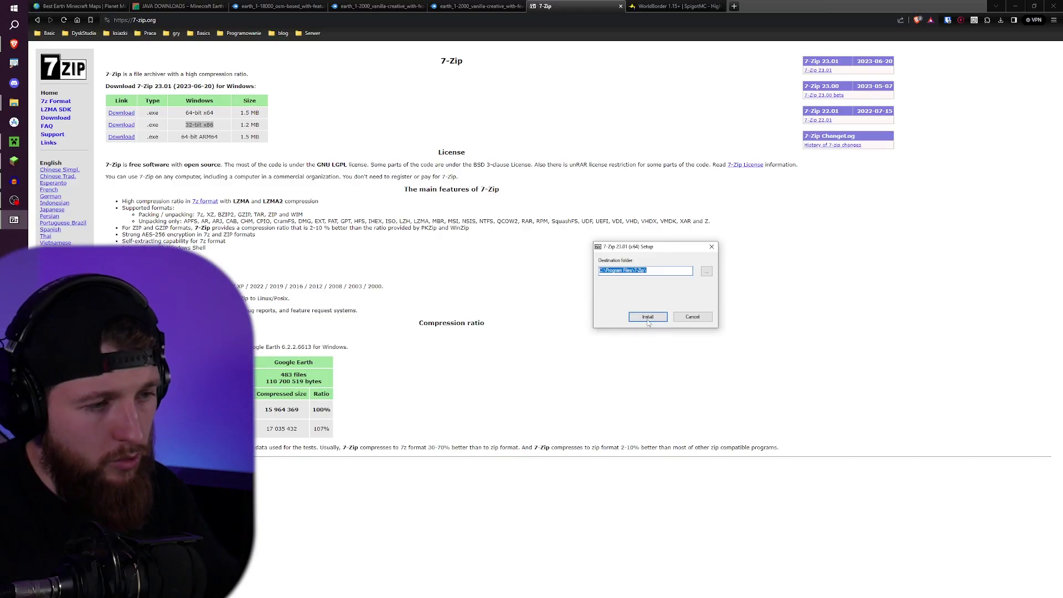
left_click(648, 320)
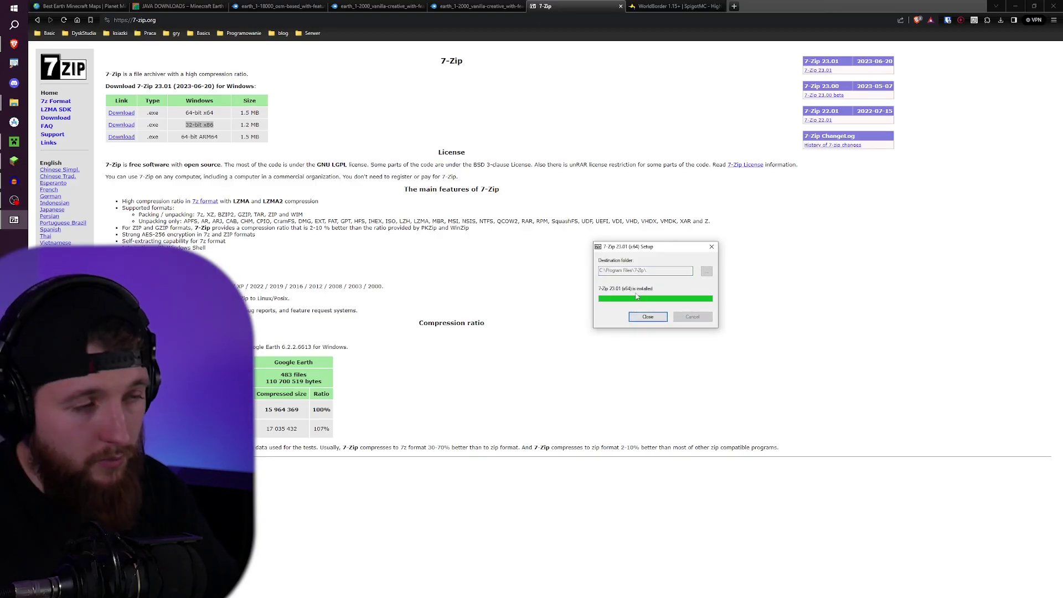
left_click(651, 319)
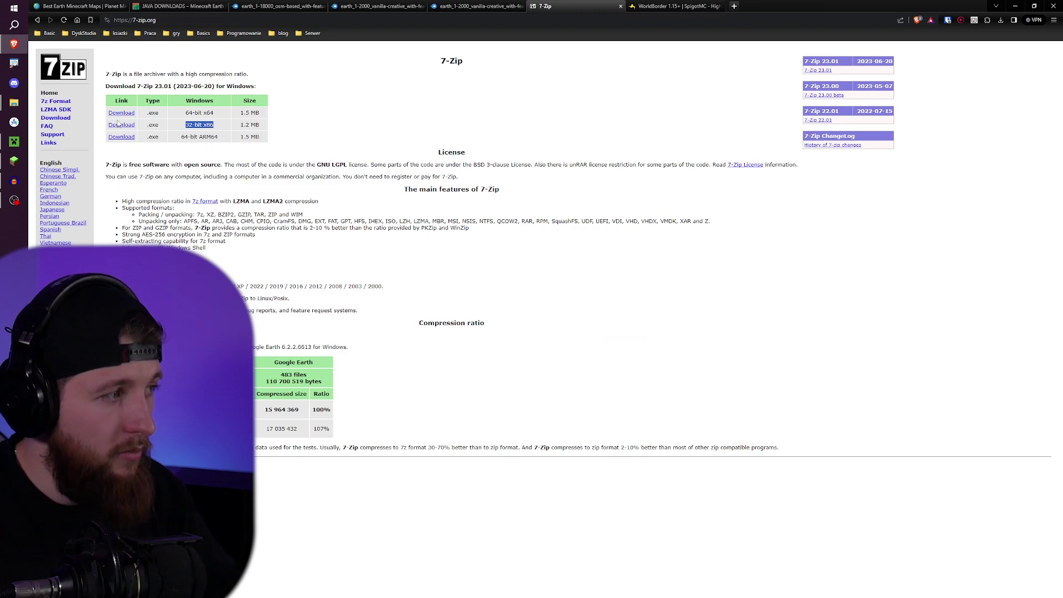
Extract the split earth_1-2000 archive into the earthsmp folder with 7-Zip, starting from the .zip.001 part, and select the extracted folder
left_click(13, 102)
left_click(74, 128)
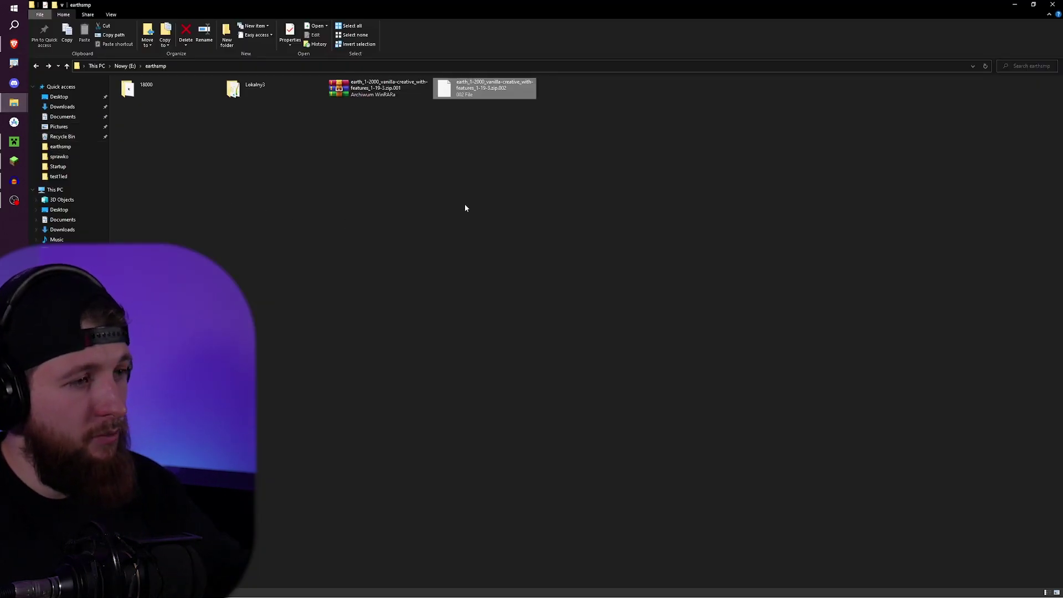
left_click(399, 96)
left_click(482, 89)
left_click(419, 90)
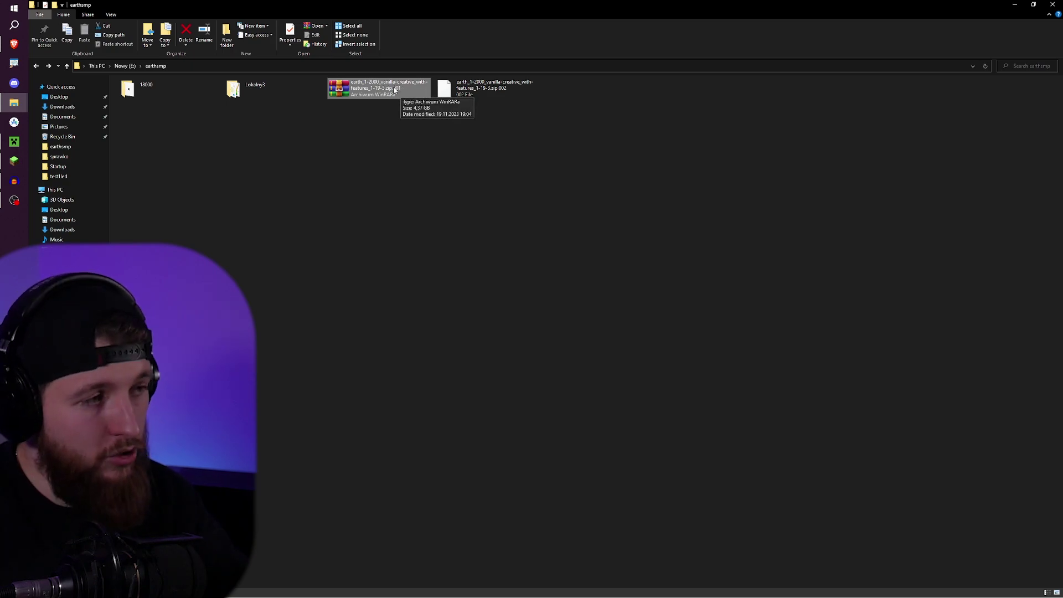
right_click(401, 91)
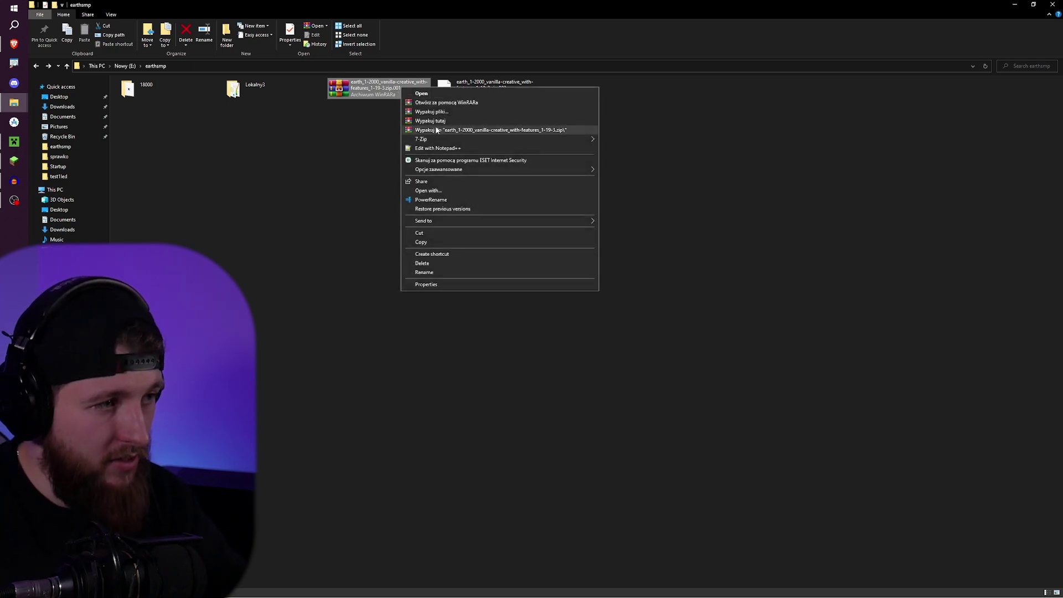
mouse_move(428, 142)
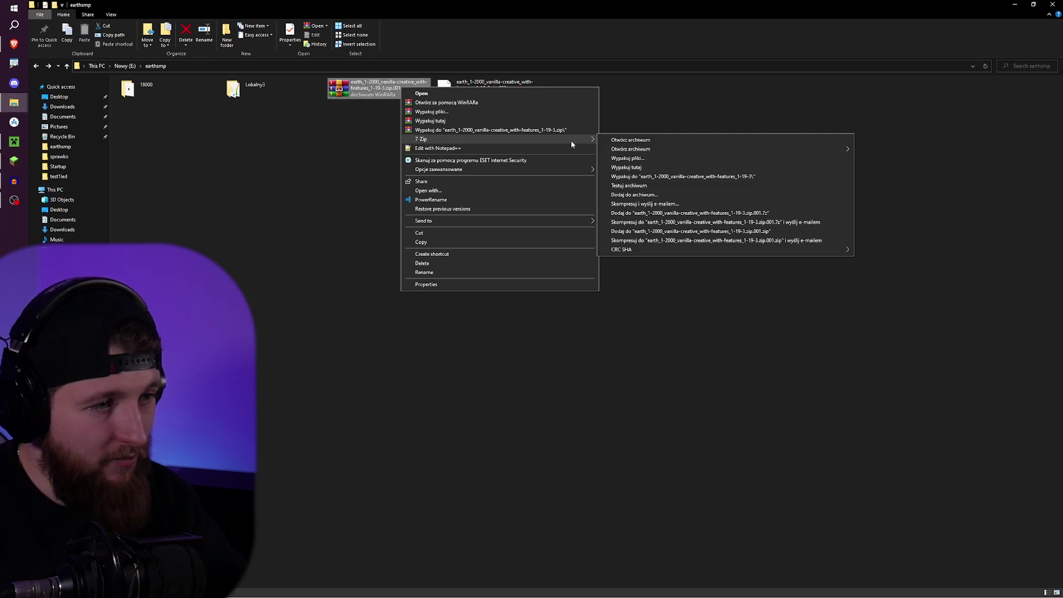
left_click(650, 168)
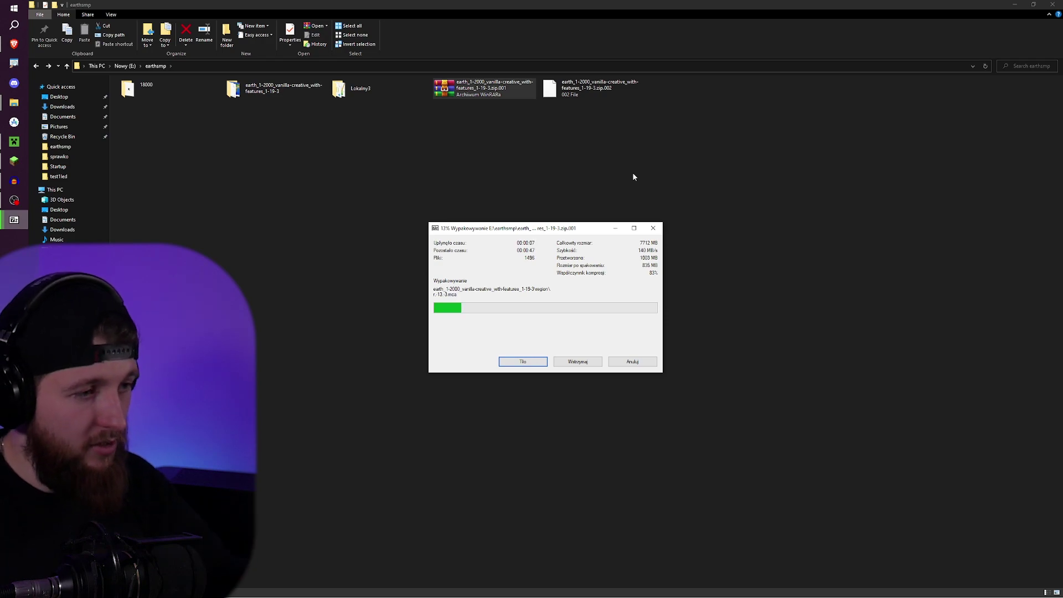
left_click_drag(491, 228, 552, 177)
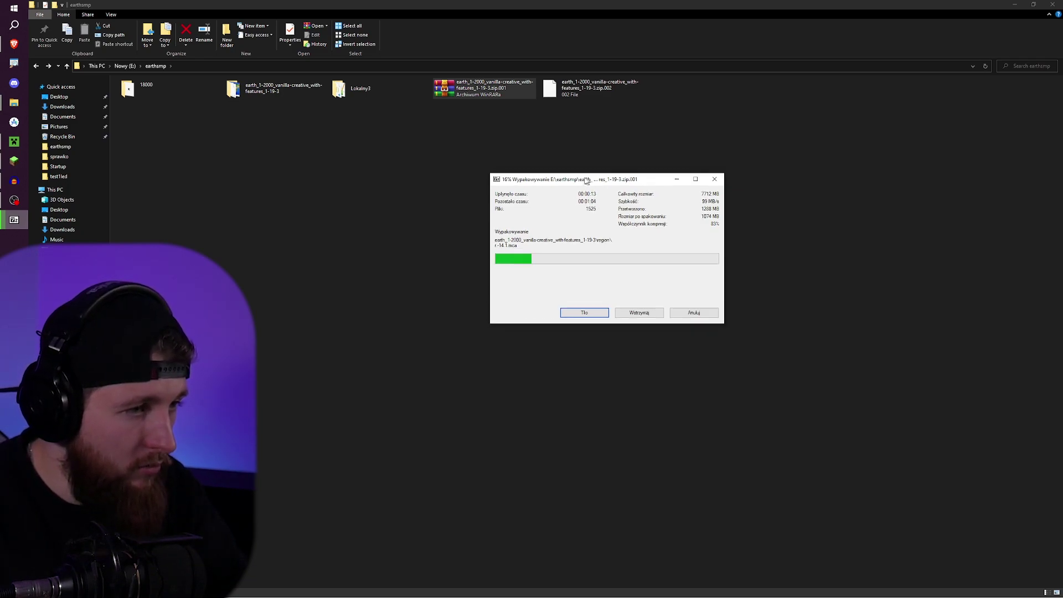
left_click_drag(589, 180, 587, 179)
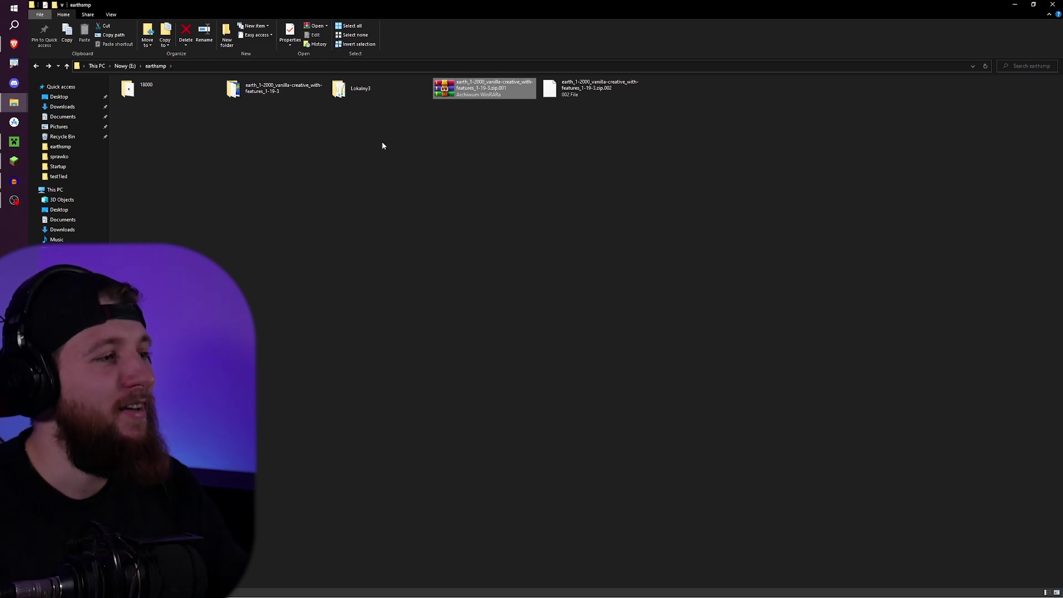
left_click(282, 96)
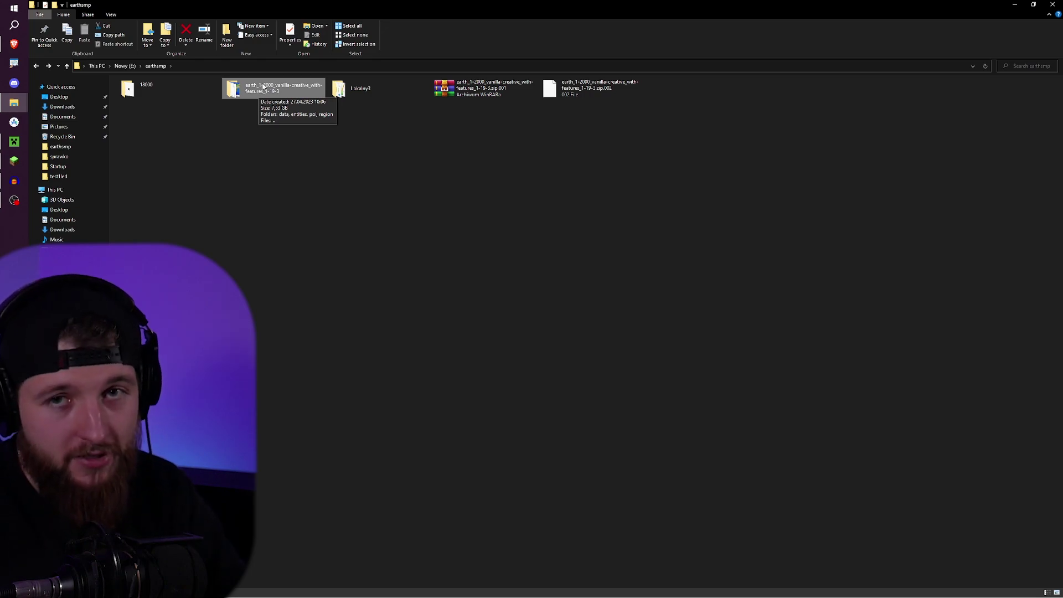
Extract the world folder from the earth_1-18000 osm-based zip into the 18000 folder
left_click(221, 89)
double_click(186, 86)
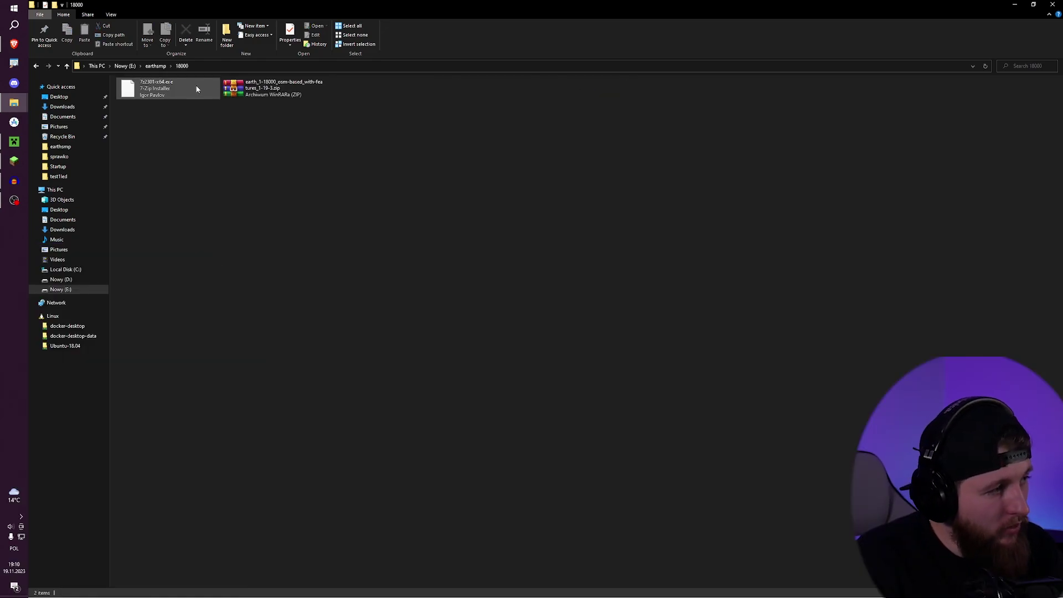
left_click(273, 93)
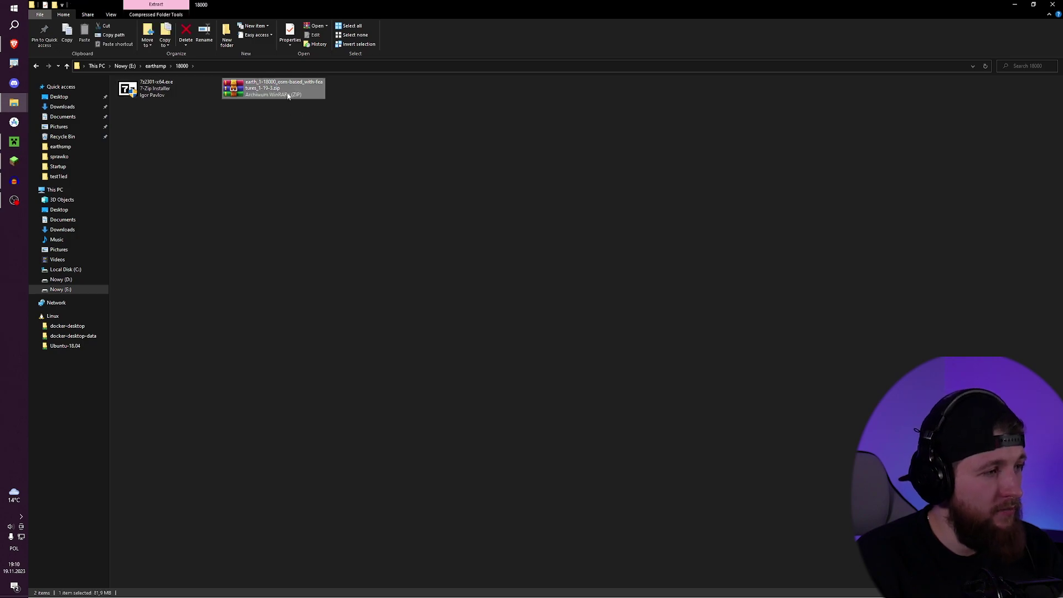
double_click(288, 95)
left_click_drag(776, 125, 616, 203)
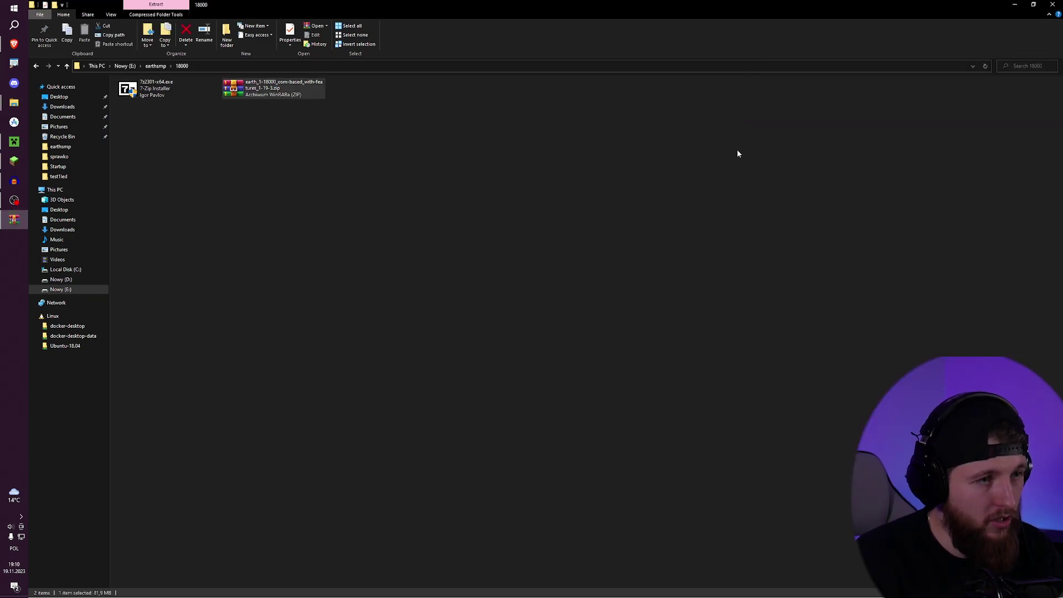
left_click(596, 274)
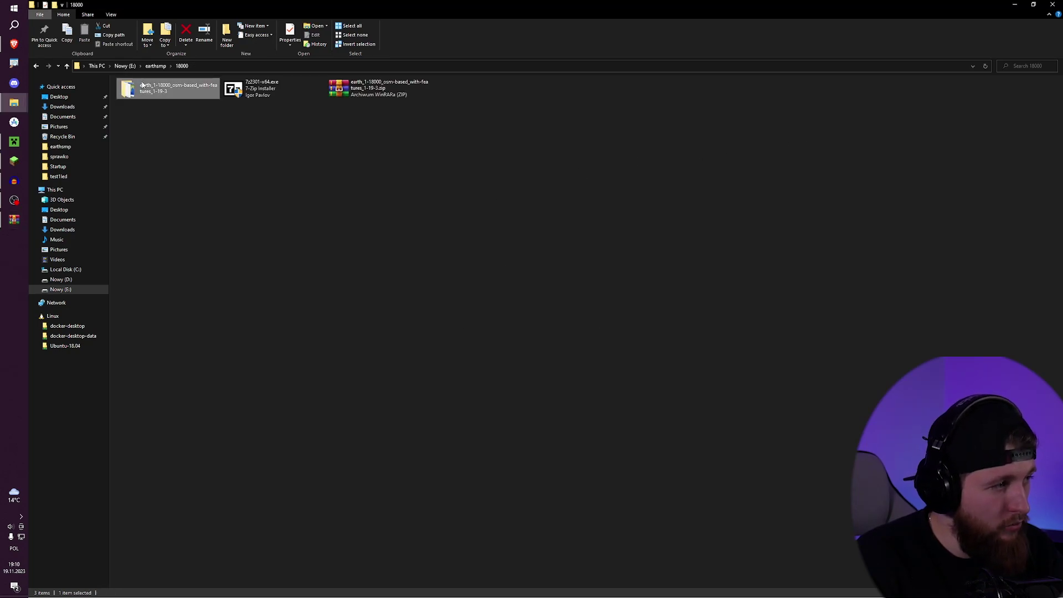
Delete the 7z2301-x64.exe installer from the 18000 folder
left_click(292, 97)
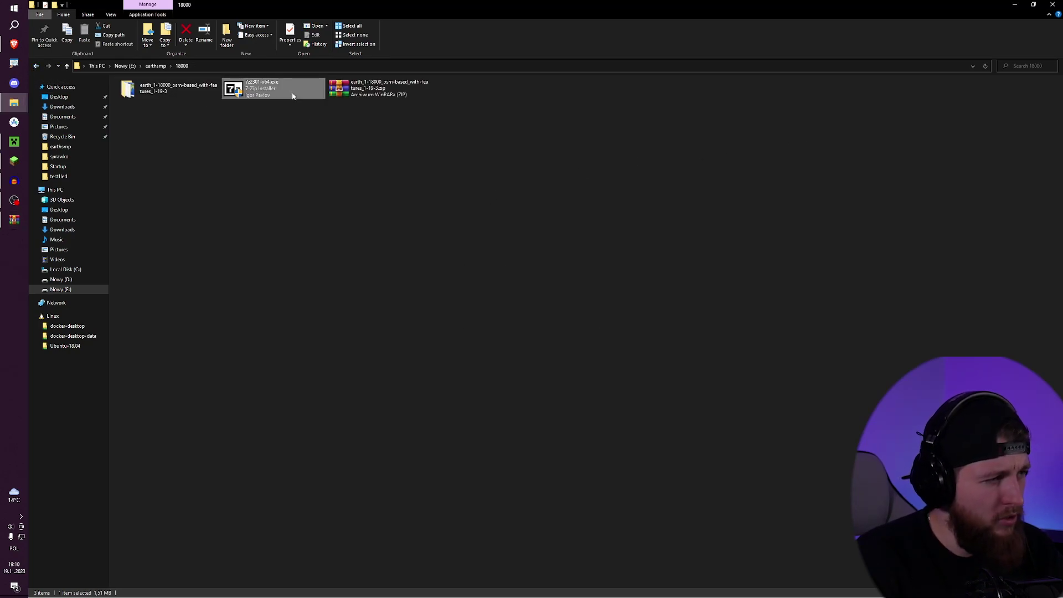
key("Delete")
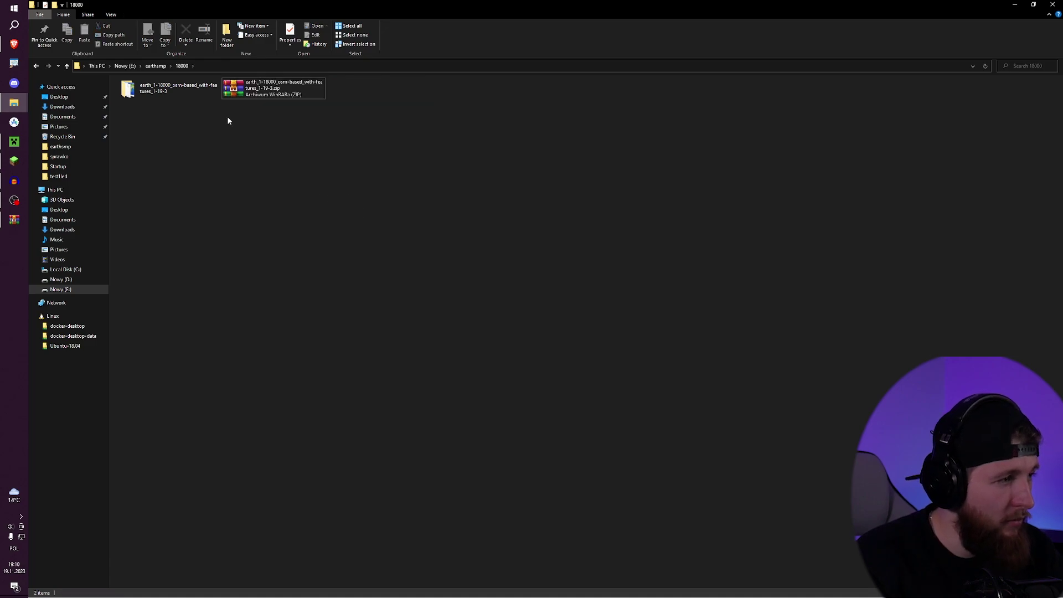
Delete the 18000 folder from the earthsmp folder, closing the open archive window that blocks its removal
left_click(285, 93)
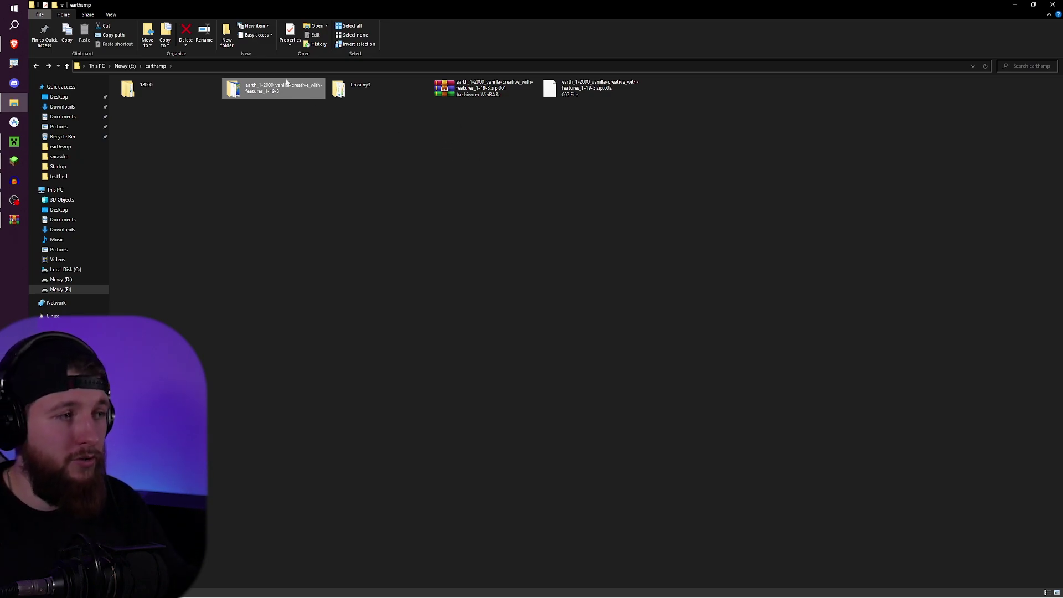
left_click(166, 97)
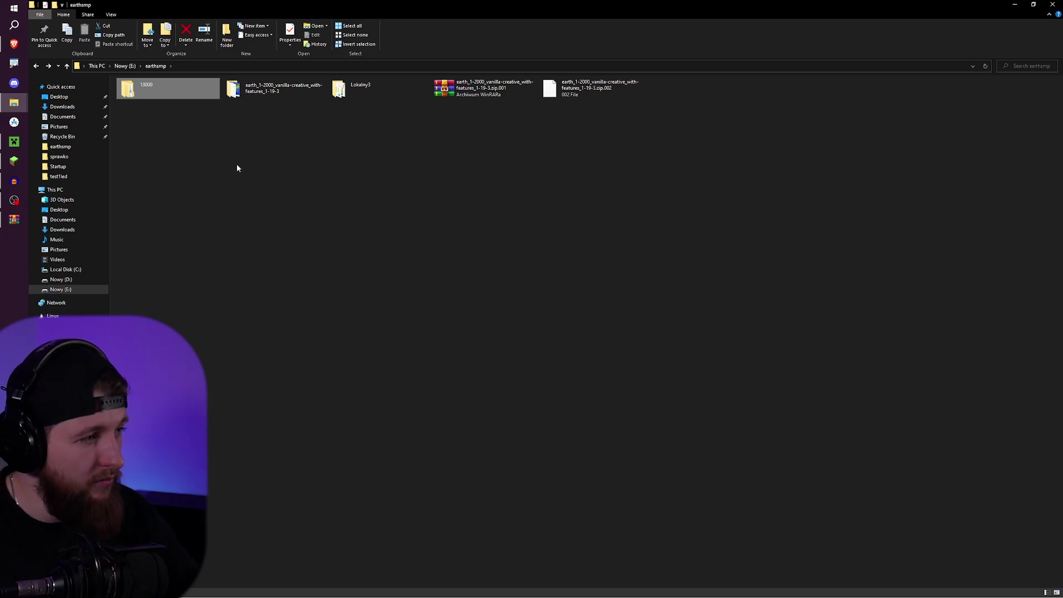
key("Delete")
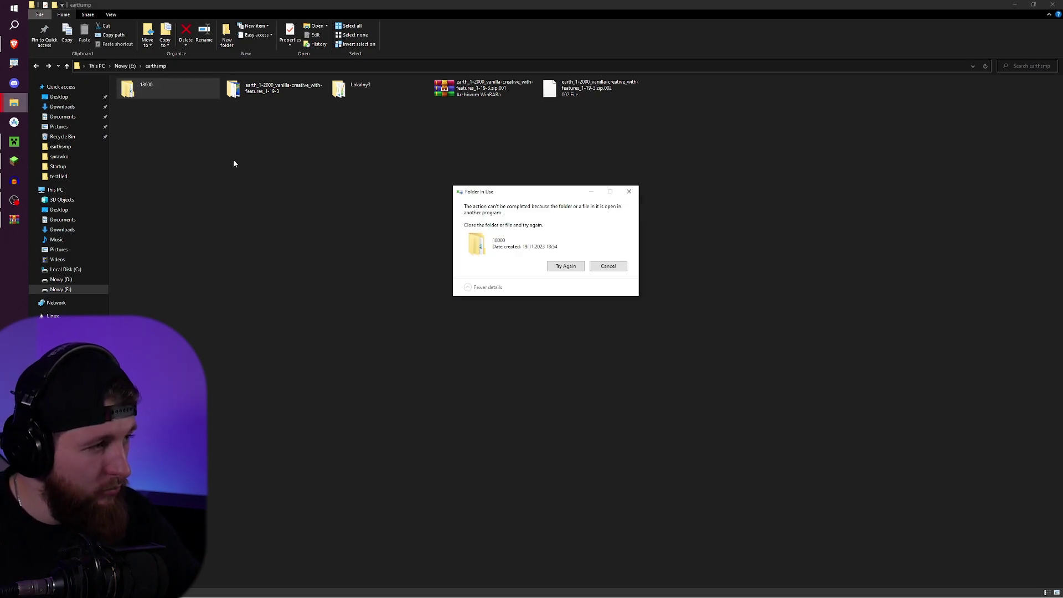
left_click(567, 267)
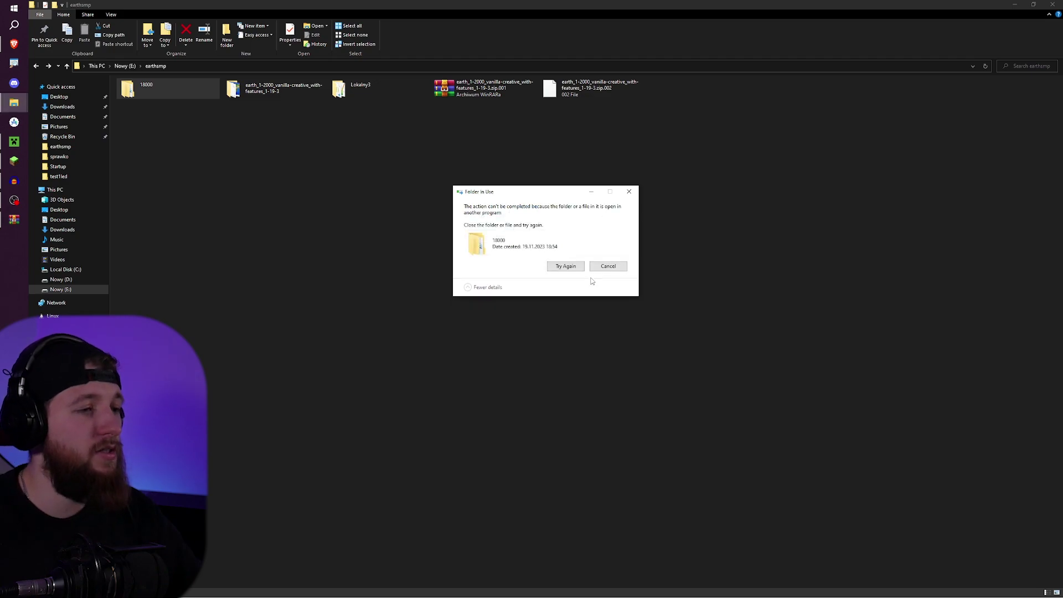
left_click(14, 220)
left_click(1047, 51)
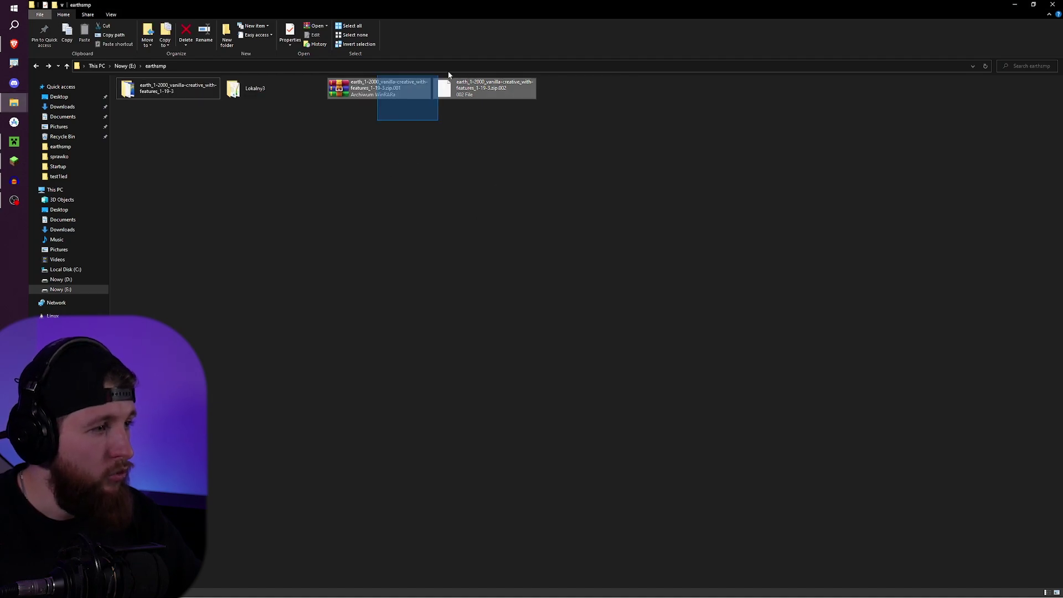
Delete the .zip.001 and .zip.002 parts of the earth_1-2000 archive from the earthsmp folder
key("Delete")
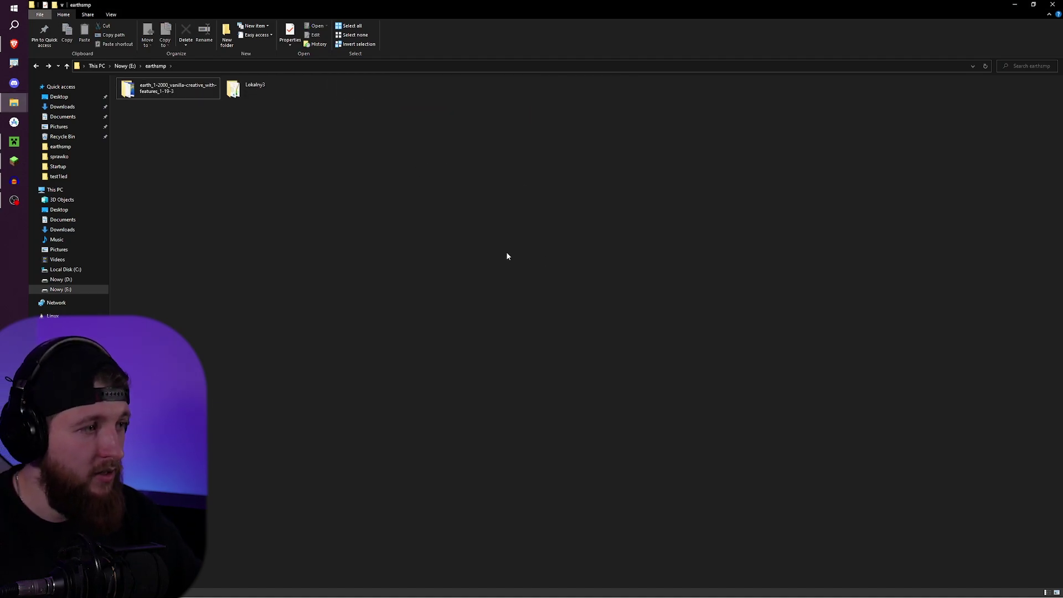
left_click(148, 90)
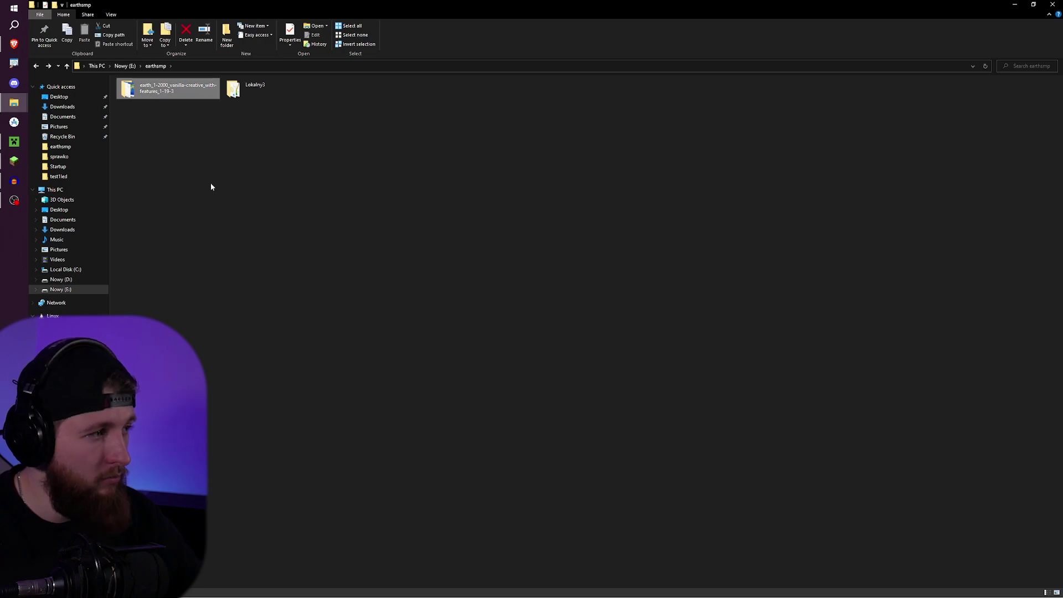
left_click(268, 91)
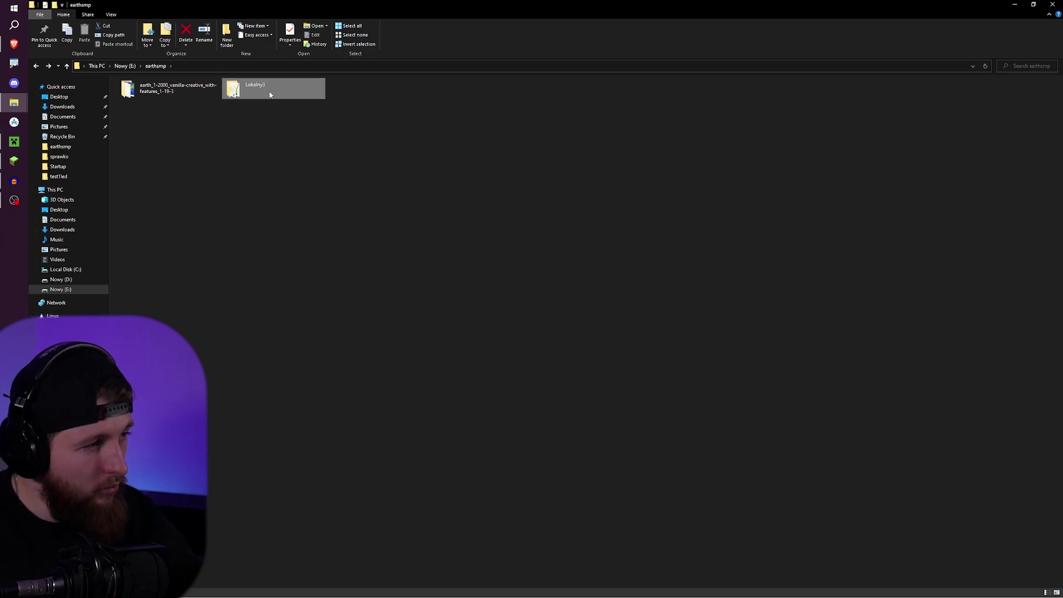
left_click(190, 91)
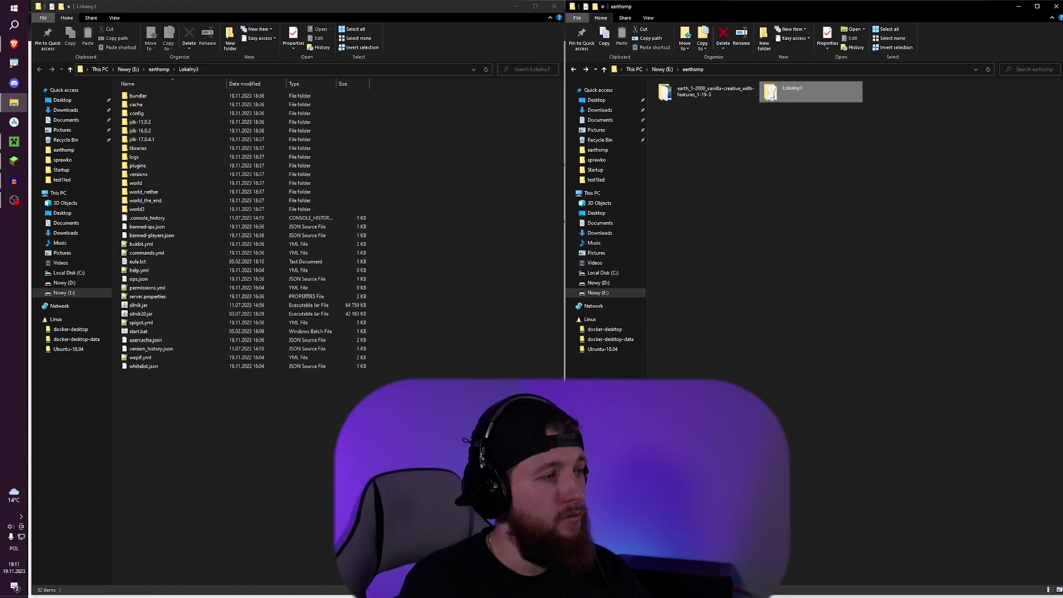
left_click_drag(473, 437, 155, 86)
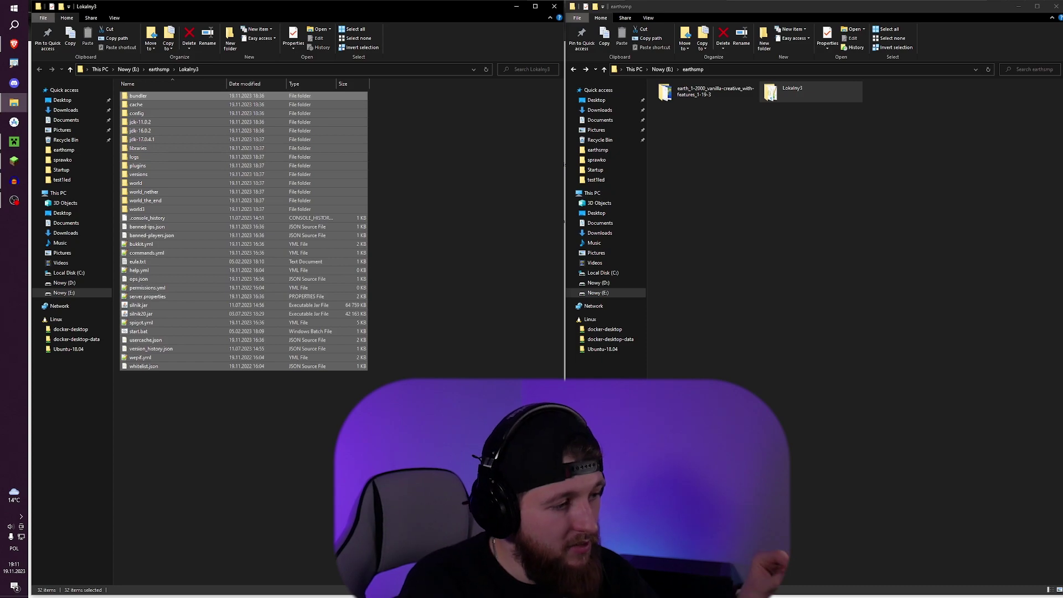
left_click_drag(416, 392, 139, 88)
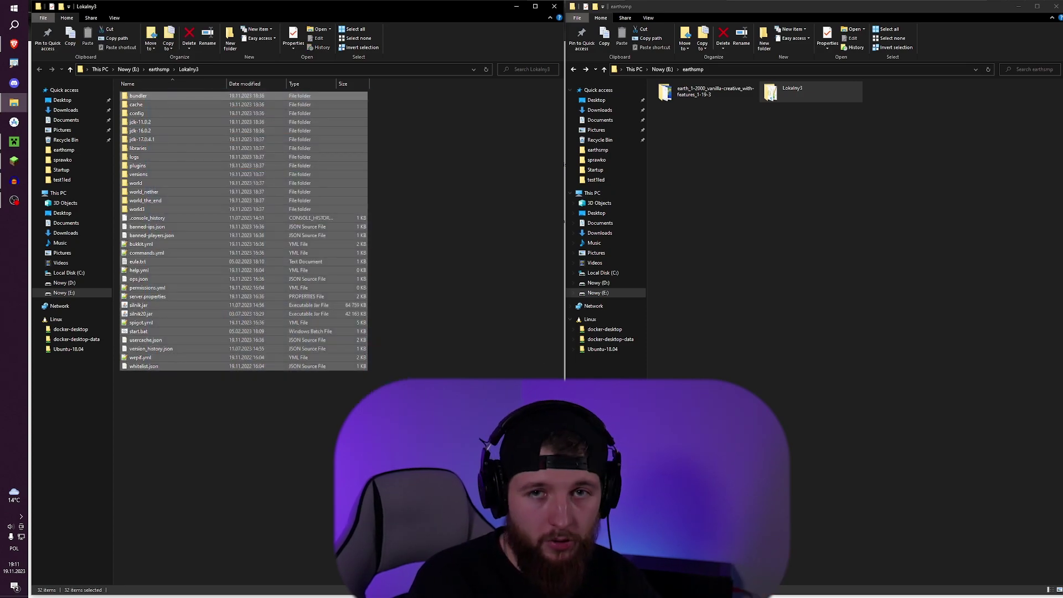
left_click_drag(416, 404, 119, 88)
left_click_drag(399, 391, 158, 105)
left_click(487, 374)
Try to move the earth_1-2000 world folder from earthsmp into the Lokalny3 server folder
left_click(827, 260)
left_click(710, 99)
left_click_drag(723, 94, 487, 366)
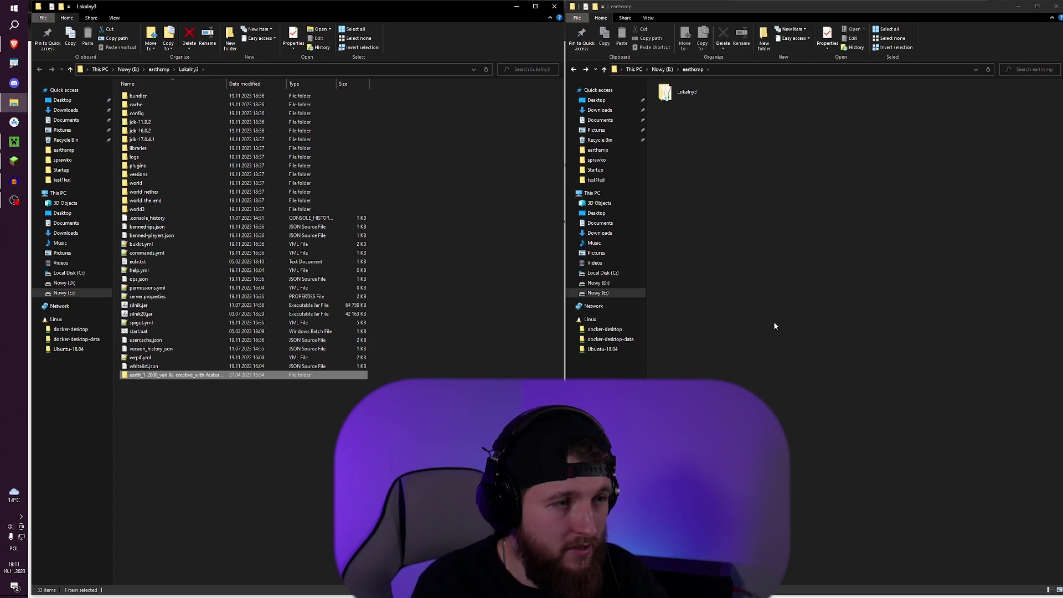
left_click_drag(662, 380, 867, 323)
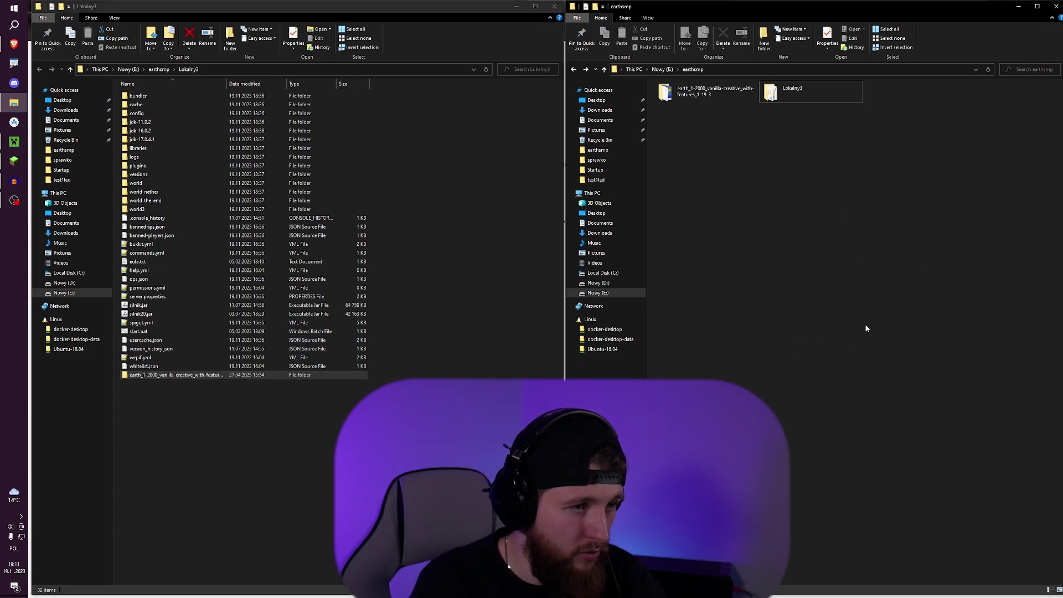
Compress the earth_1-2000 world folder into a zip archive in earthsmp, keeping the suggested name
right_click(733, 91)
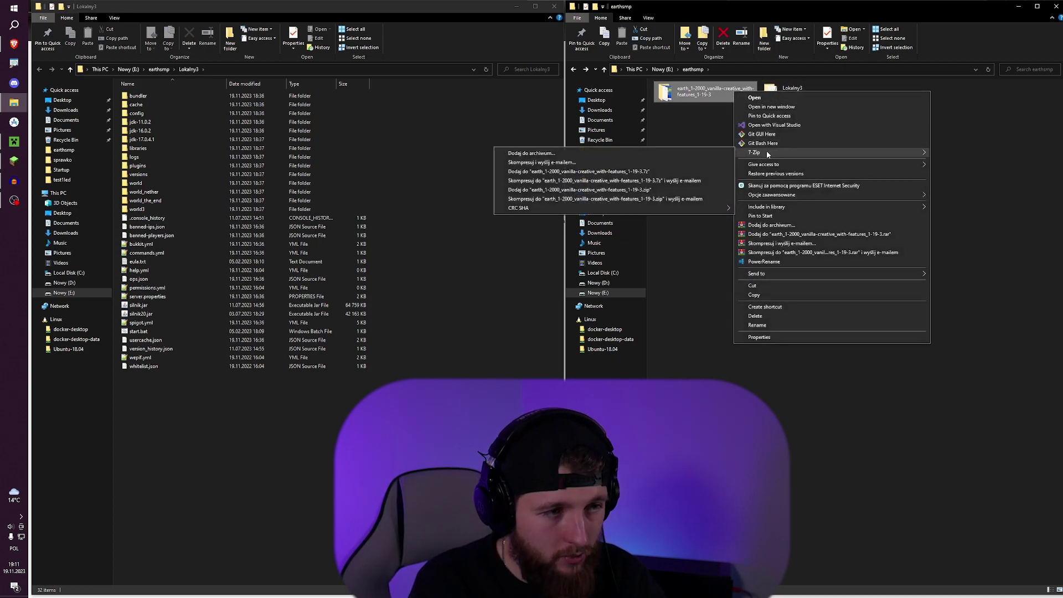
mouse_move(782, 277)
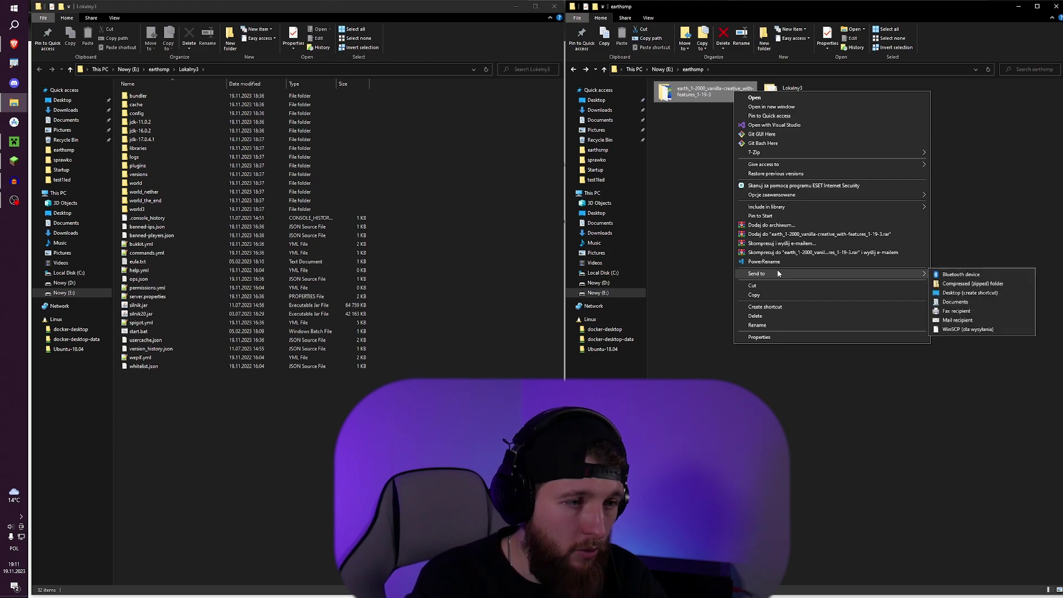
left_click(967, 285)
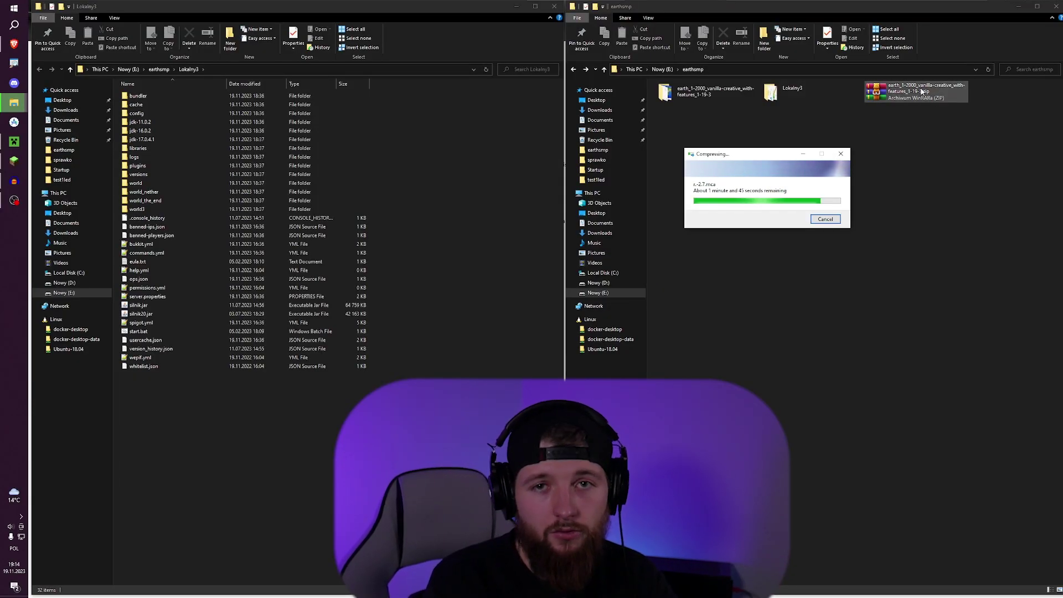
left_click_drag(713, 159, 719, 161)
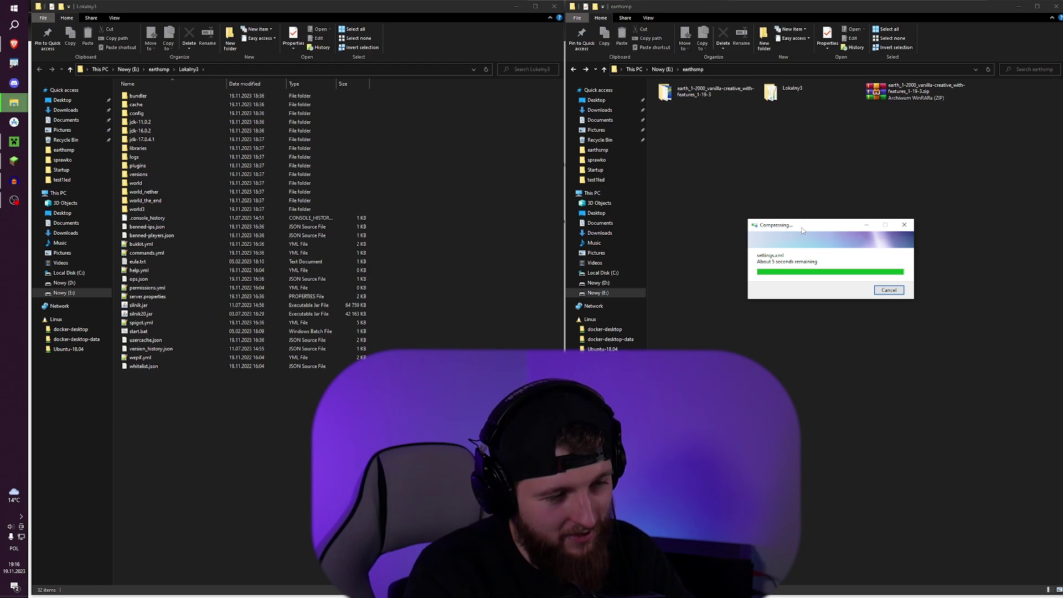
left_click_drag(802, 230, 769, 198)
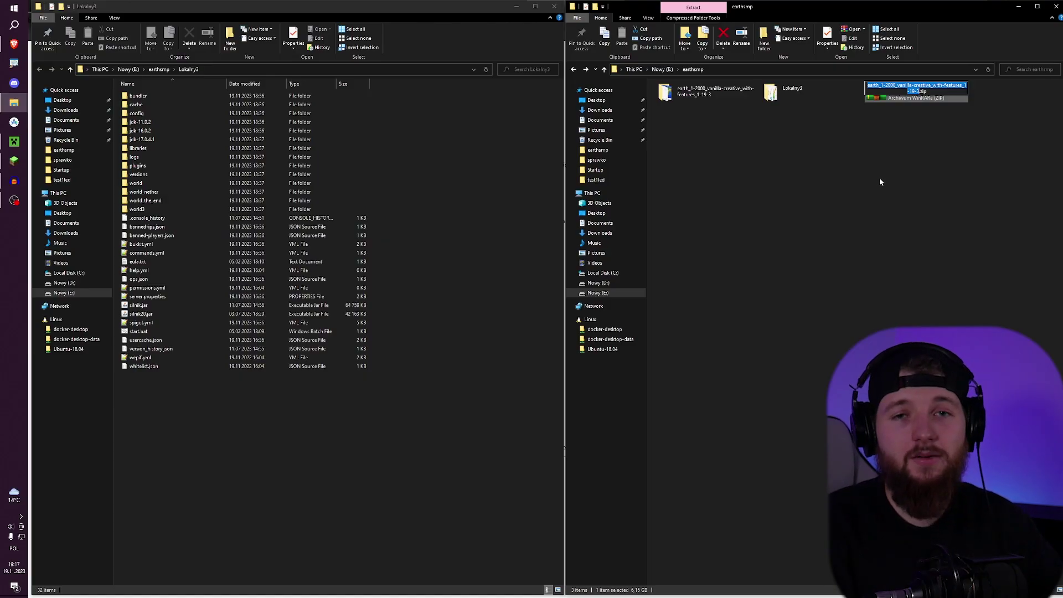
left_click(880, 178)
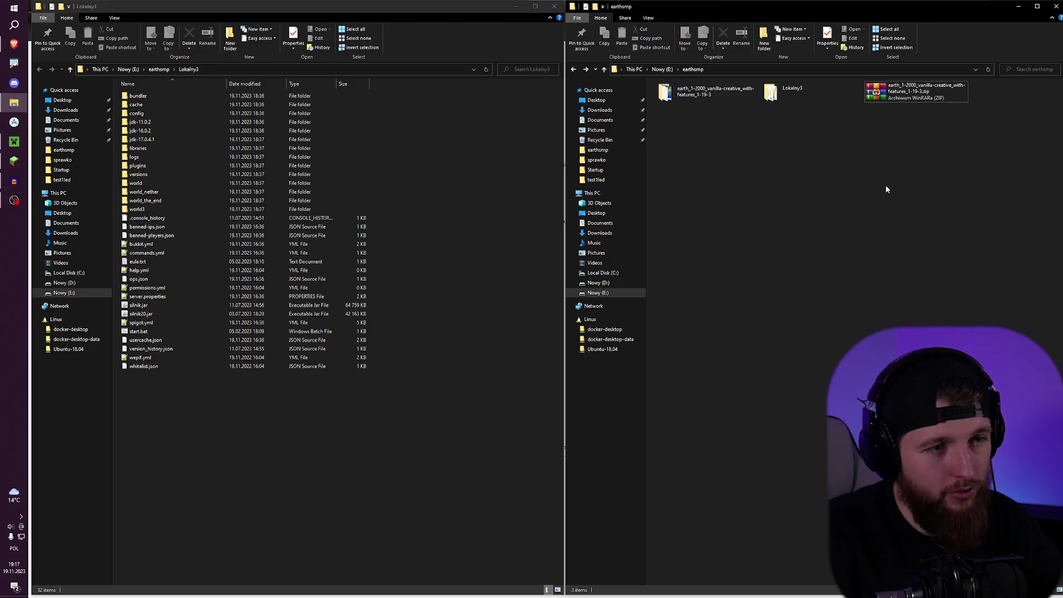
Move the uncompressed earth_1-2000 world folder from earthsmp into the Lokalny3 server folder
left_click(948, 98)
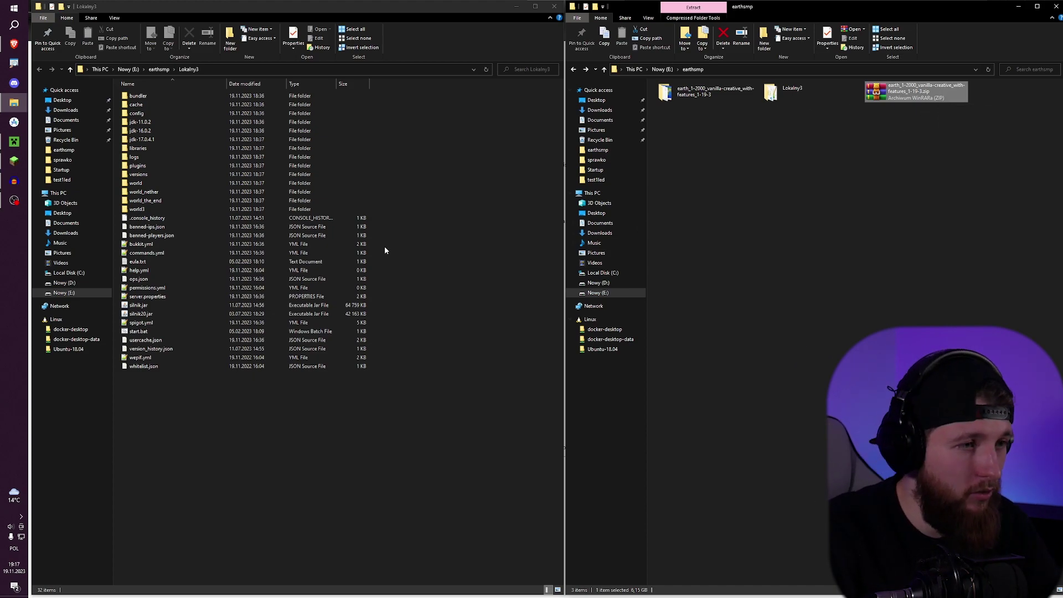
left_click_drag(450, 468, 305, 89)
left_click(366, 462)
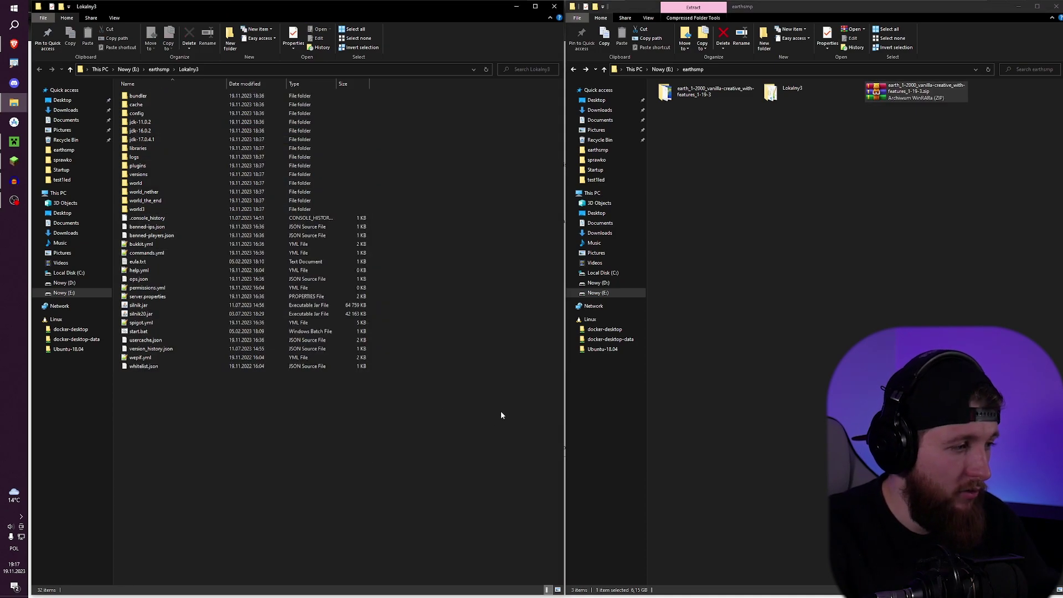
left_click_drag(711, 99, 338, 486)
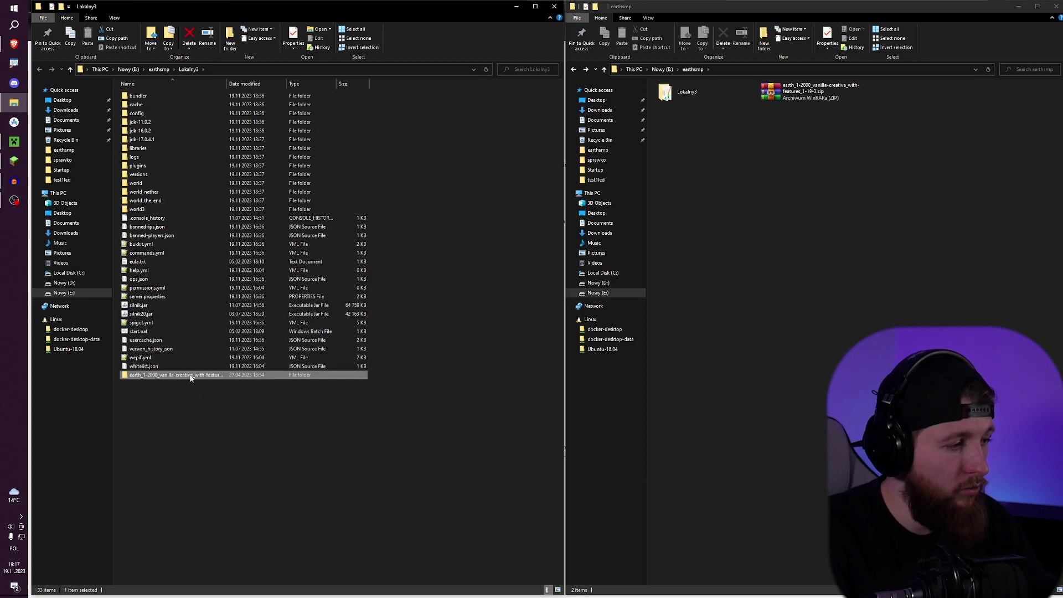
Try to rename the server's existing world folder to world3, declining to merge it with the folder of that name
left_click(145, 187)
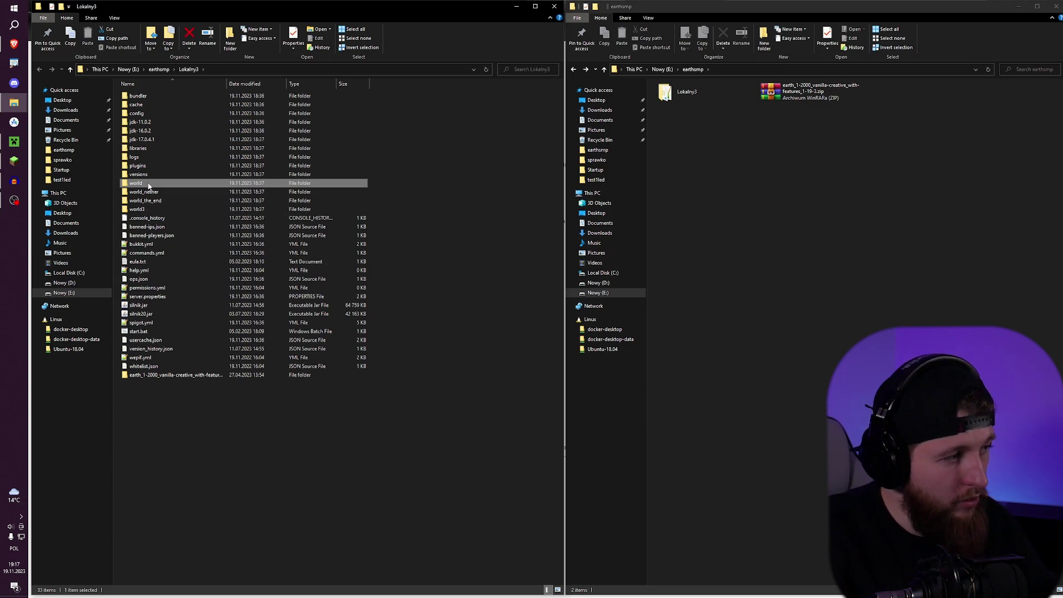
right_click(150, 185)
left_click(191, 417)
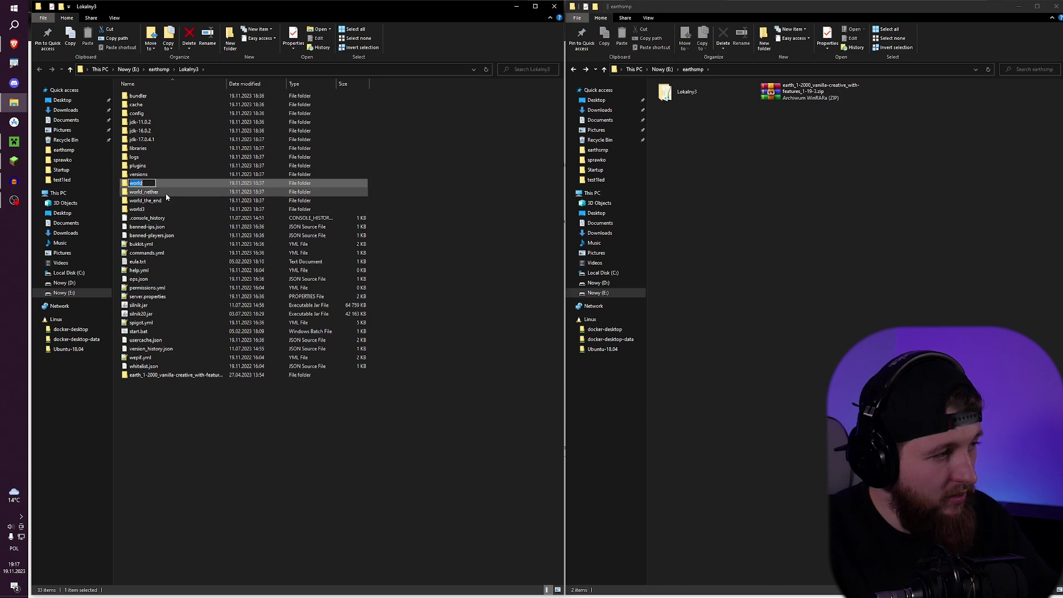
type("3")
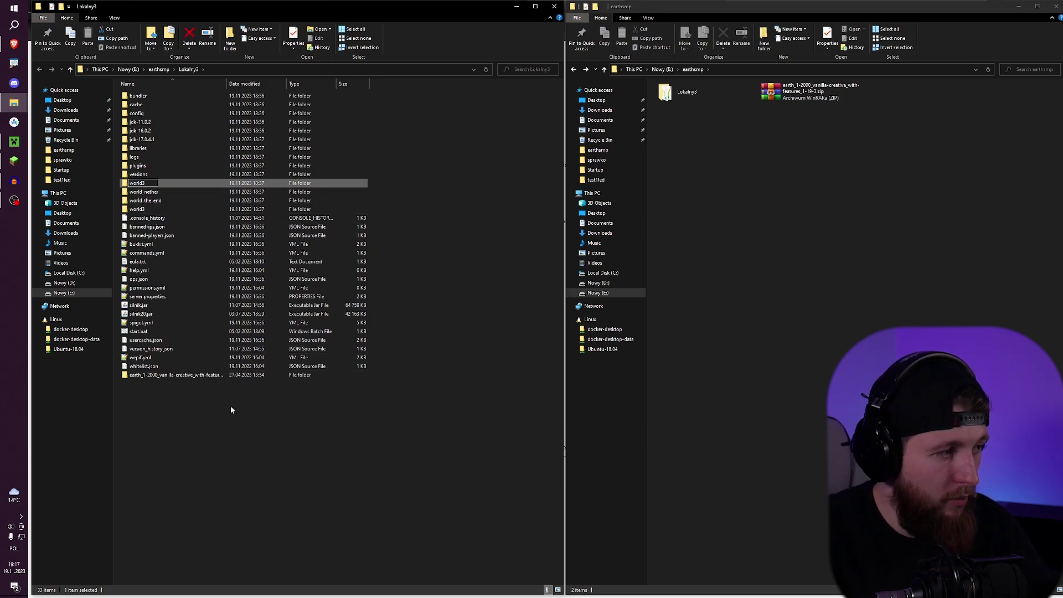
key("Return")
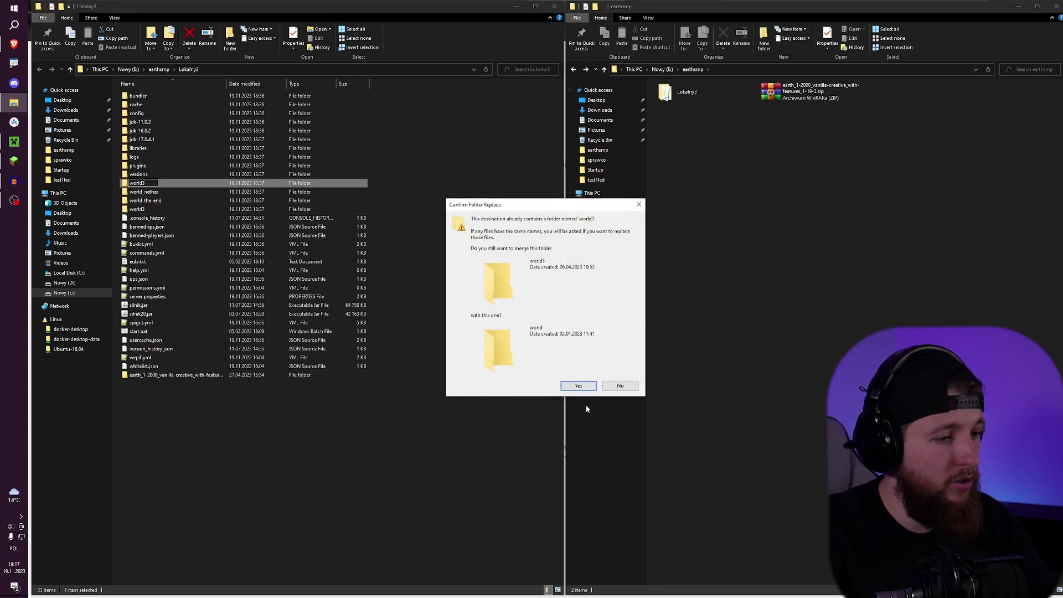
left_click(622, 386)
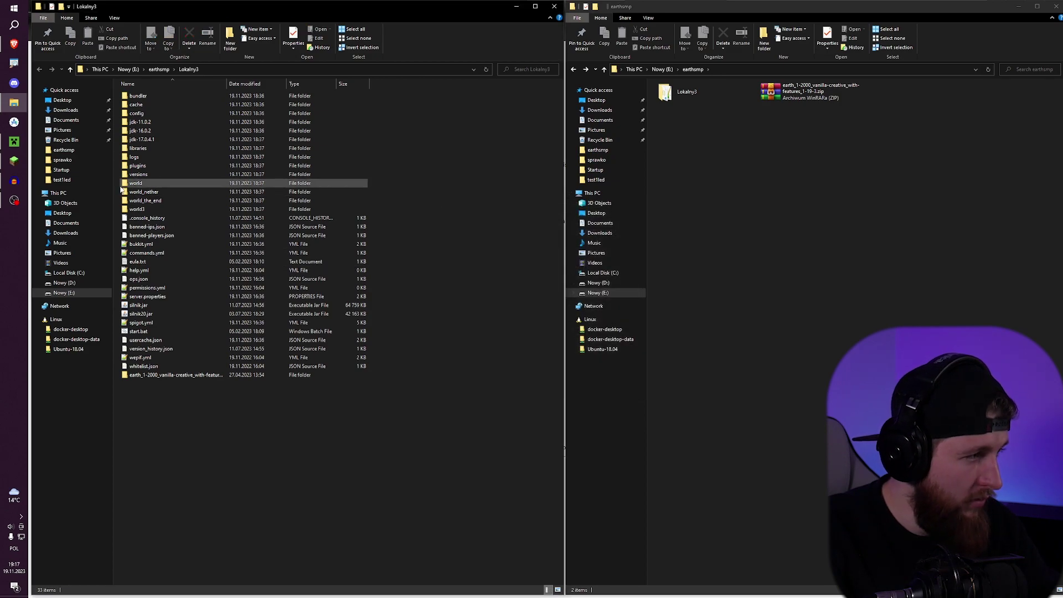
Rename the server's existing world folder in Lokalny3 to world2
right_click(137, 183)
left_click(181, 416)
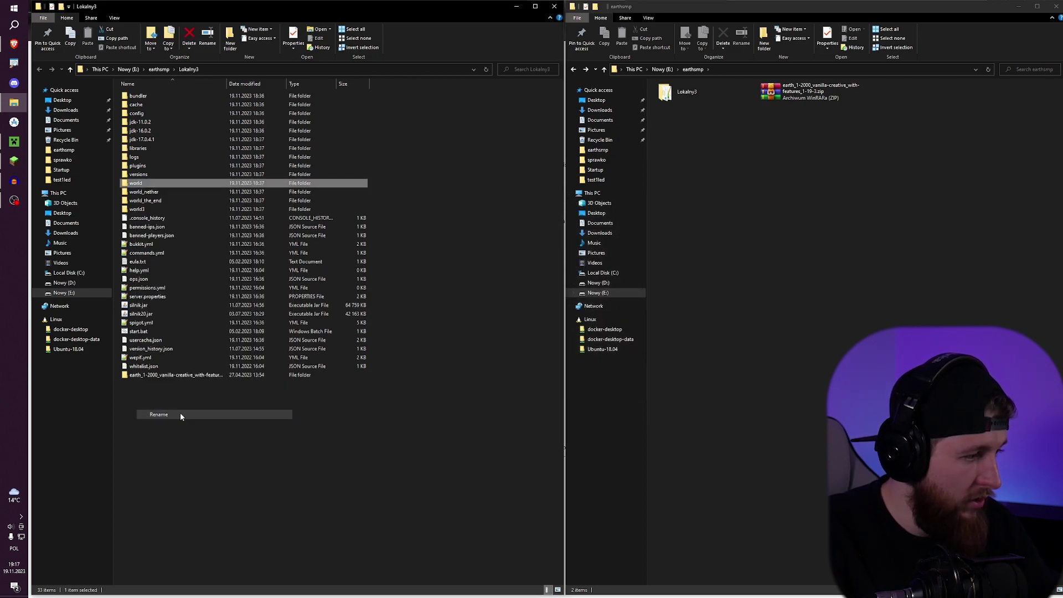
left_click(150, 183)
type("2")
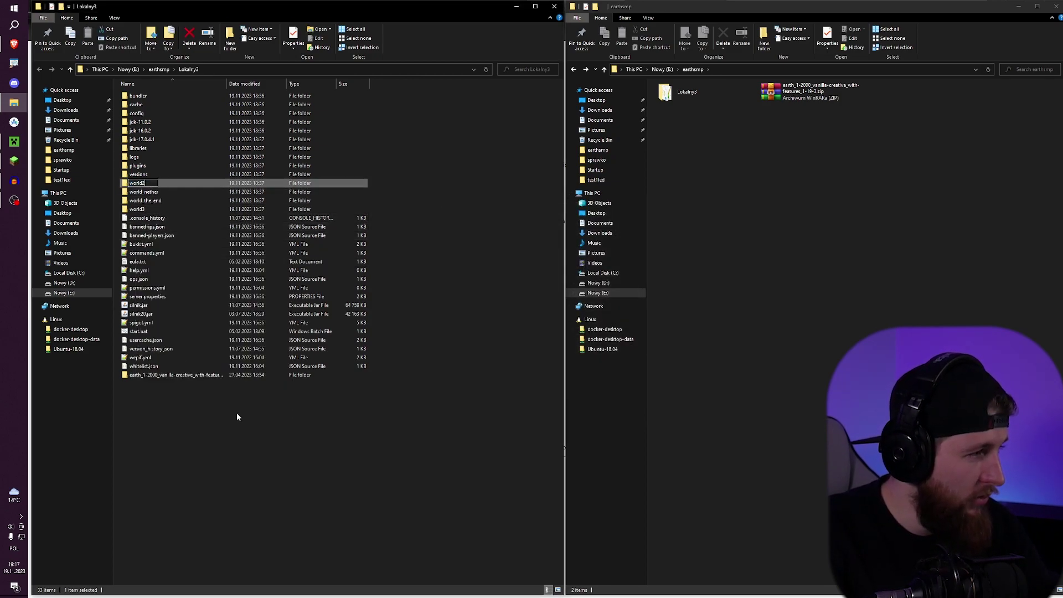
left_click(243, 420)
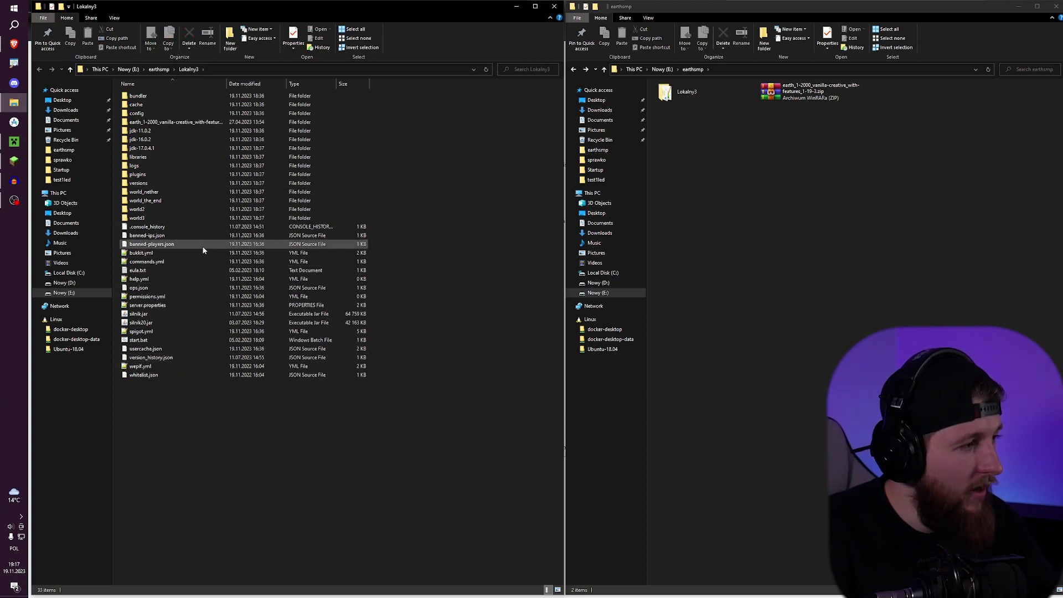
Rename the earth_1-2000_vanilla-creative_with-features_1-19-3 folder in Lokalny3 to world
left_click(157, 122)
right_click(156, 123)
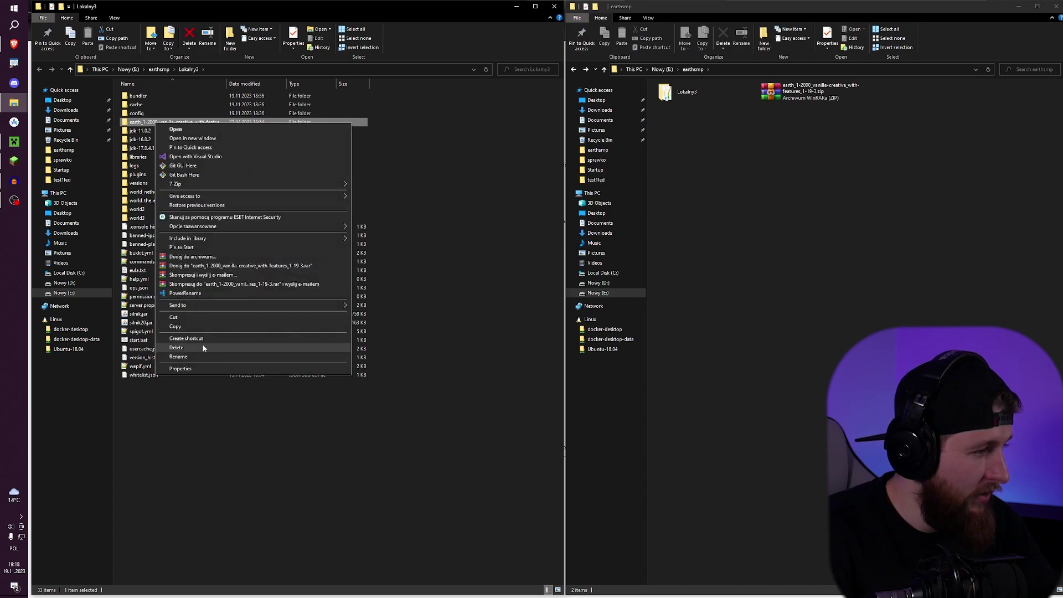
left_click(185, 358)
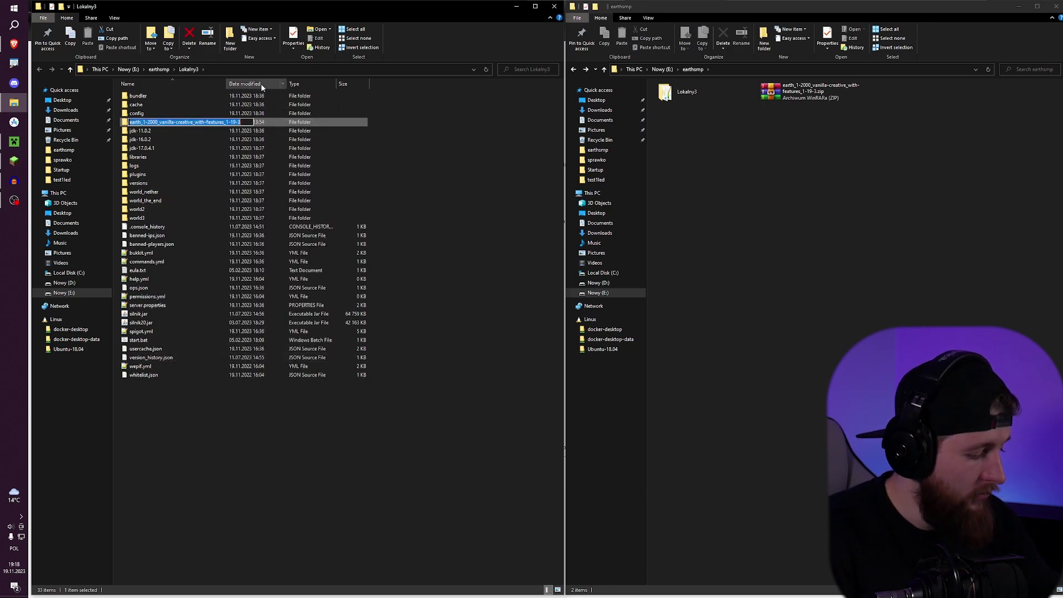
type("world")
left_click(232, 476)
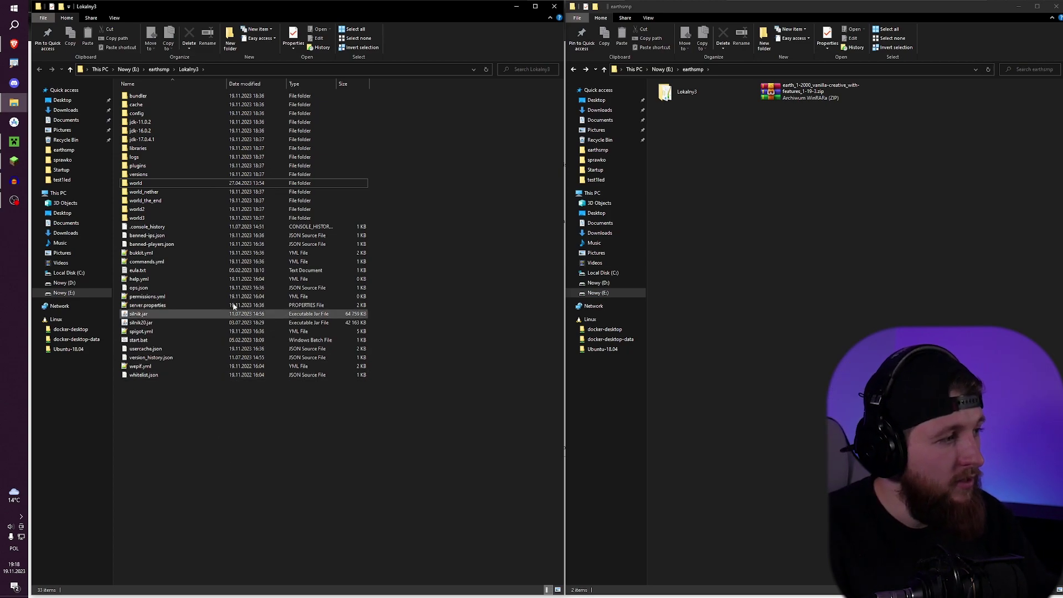
Start the Minecraft server by running start.bat from the Lokalny3 folder
left_click(161, 209)
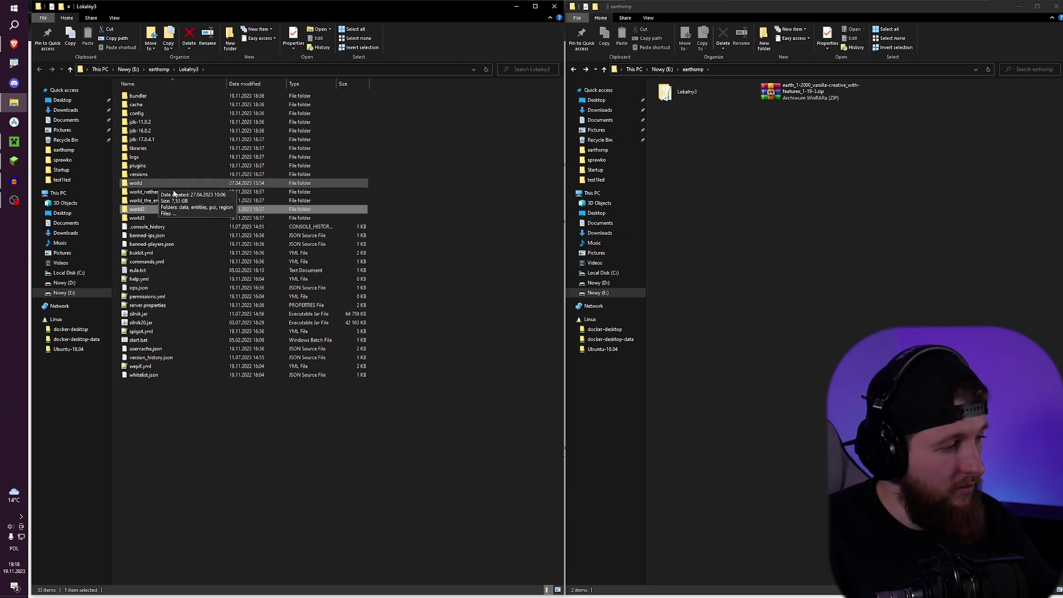
double_click(159, 340)
left_click_drag(220, 107, 173, 139)
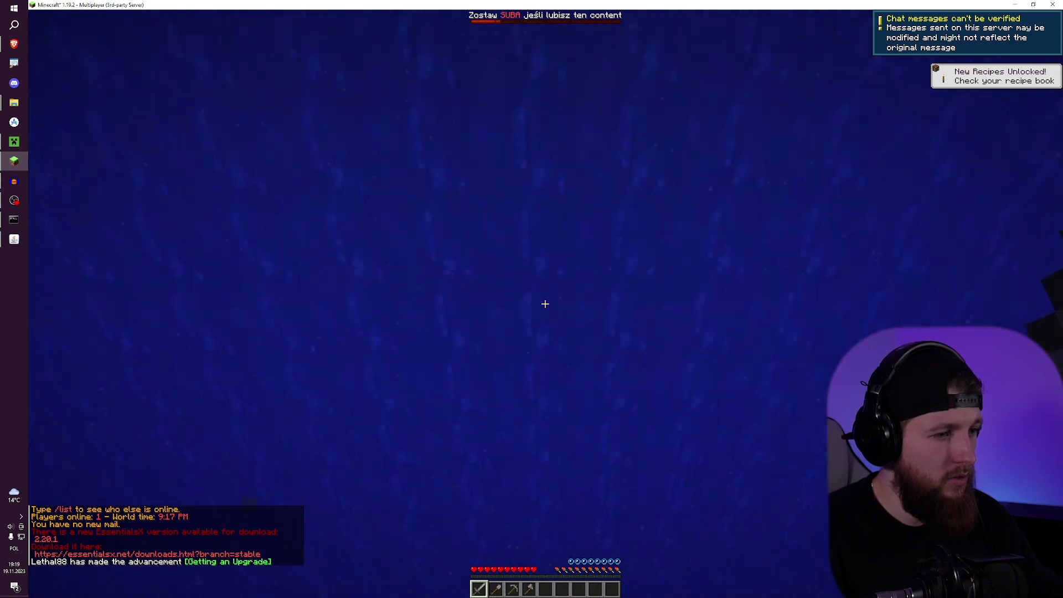
Swim up to the water's surface and set the player's game mode to creative with a chat command
key("space")
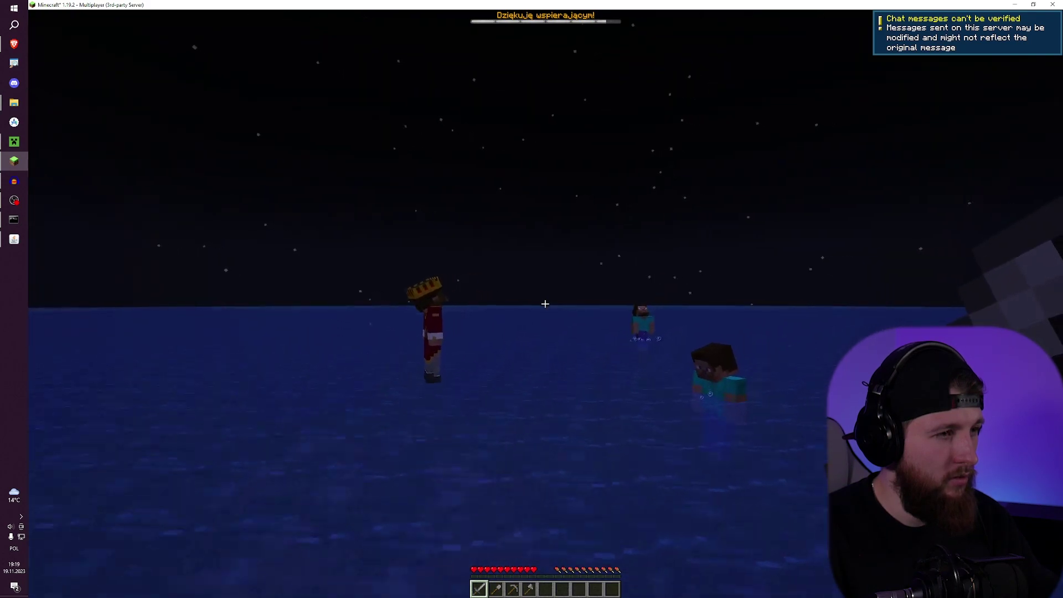
type("/gam")
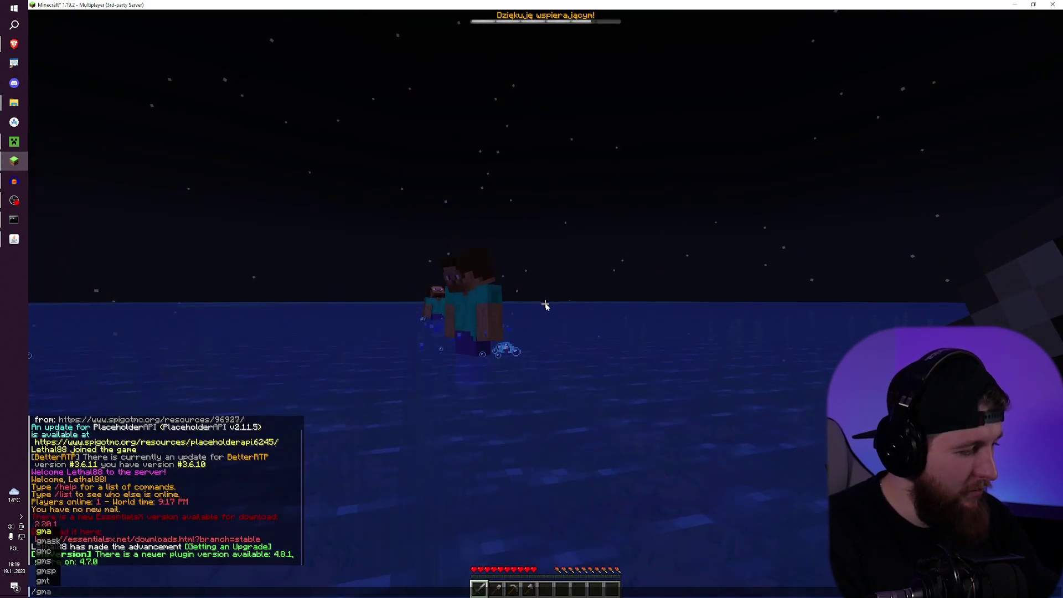
type("emode creative")
key("Return")
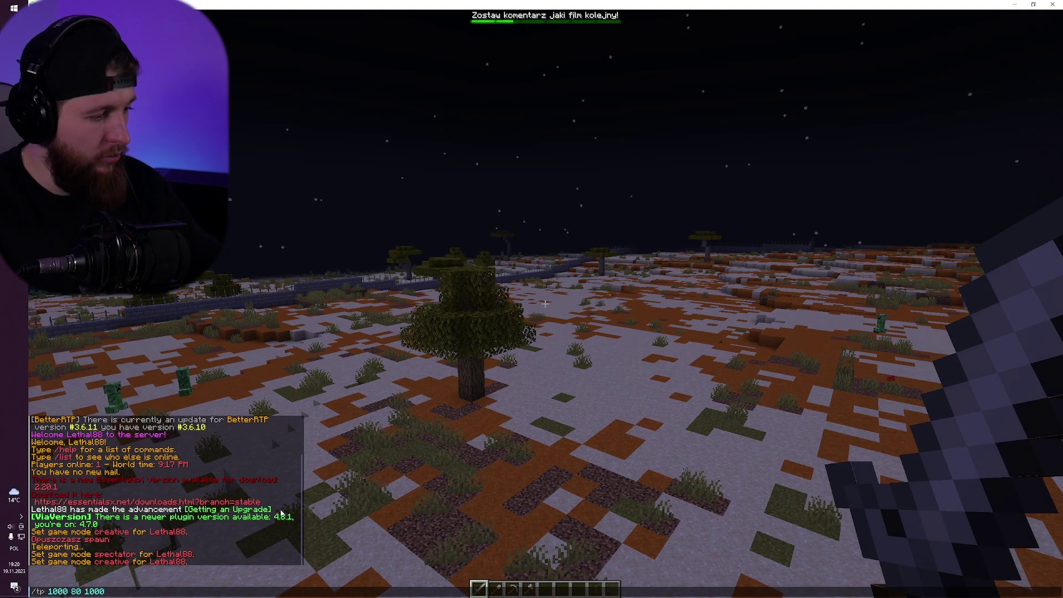
Dismiss the unsent teleport command and fly over the badlands terrain along the stone border wall to inspect the installed map
key("Escape")
key("e")
key("e")
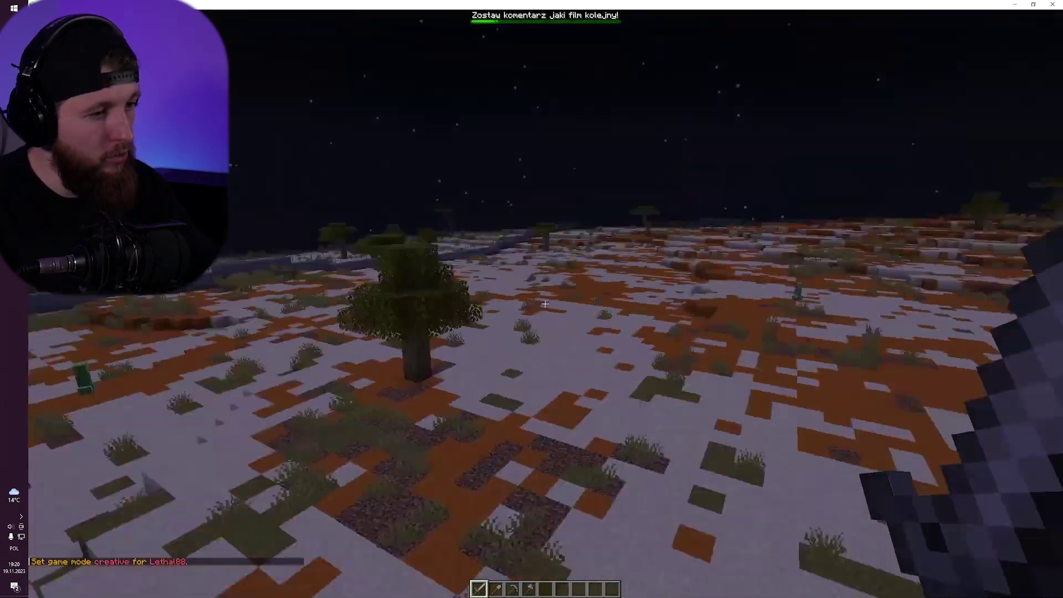
key("w")
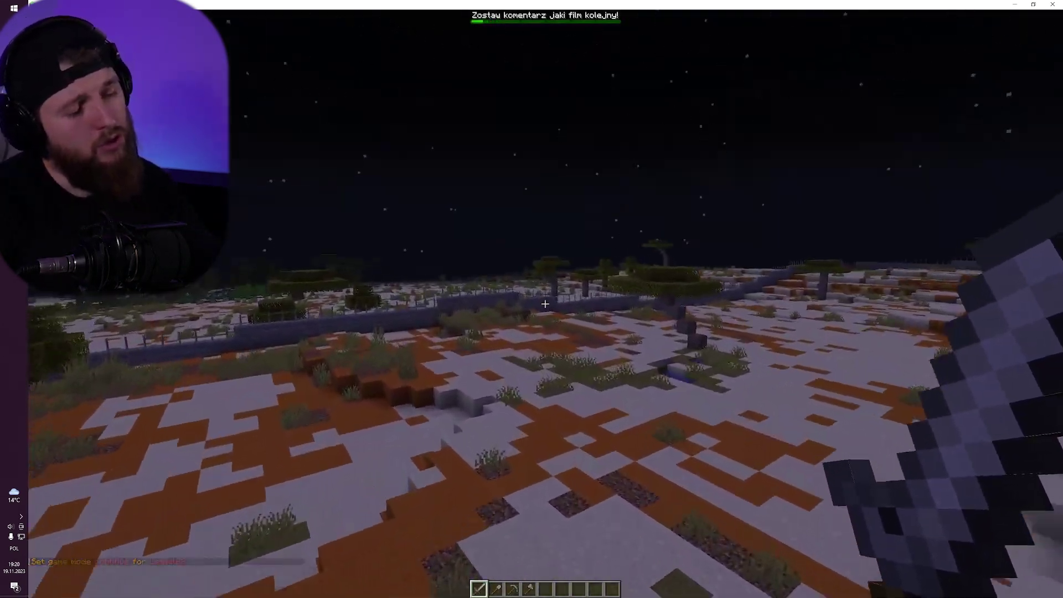
key("w")
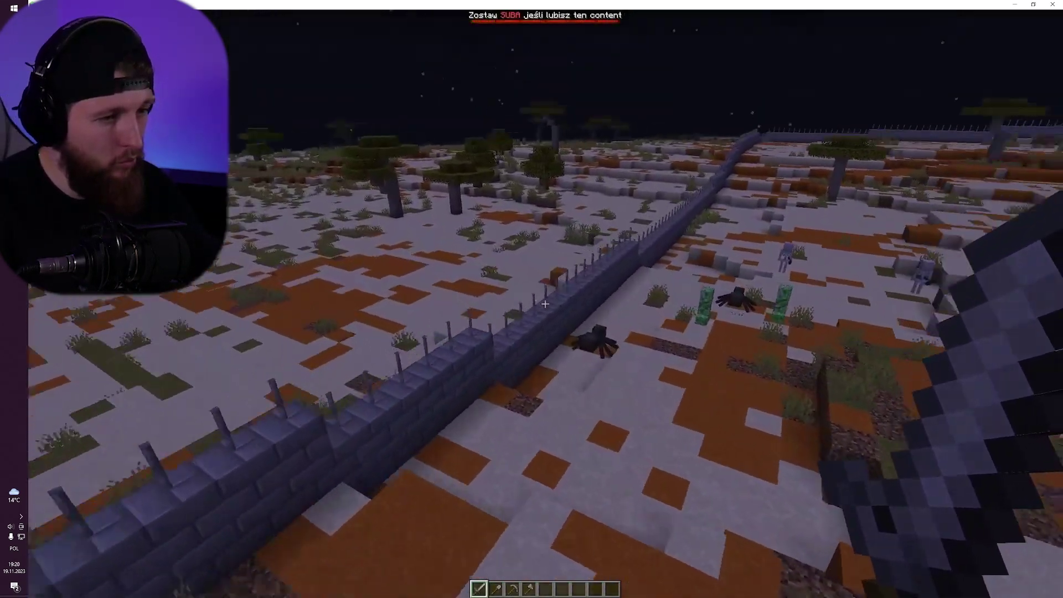
key("space")
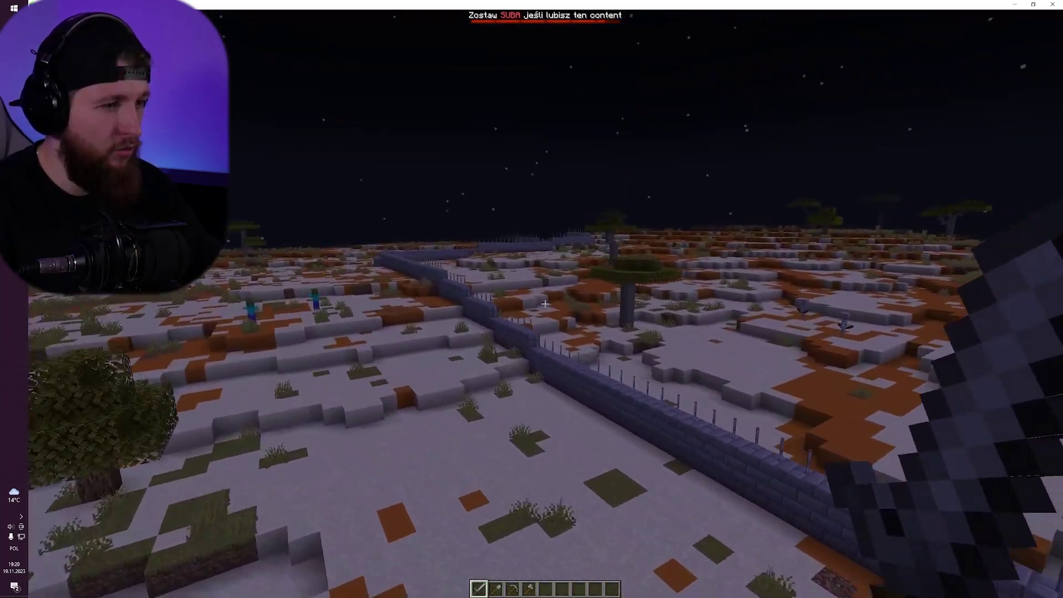
key("w")
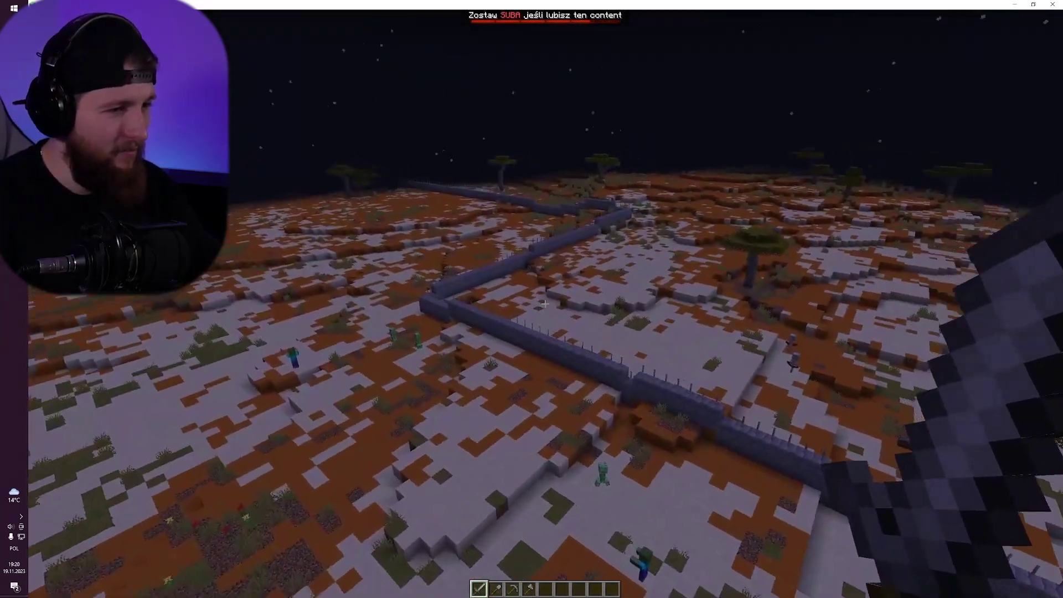
key("w")
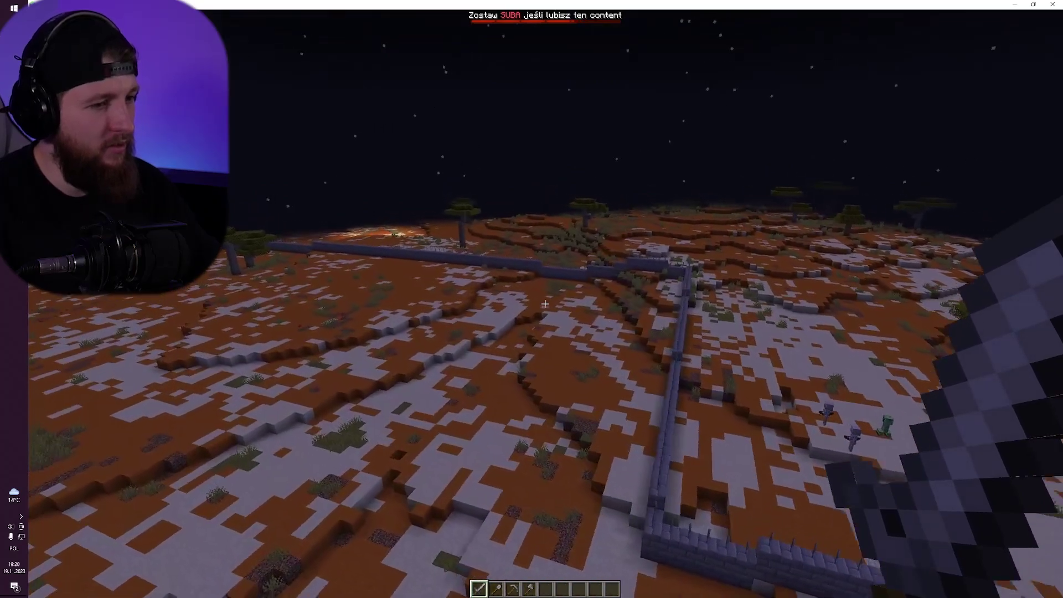
key("w")
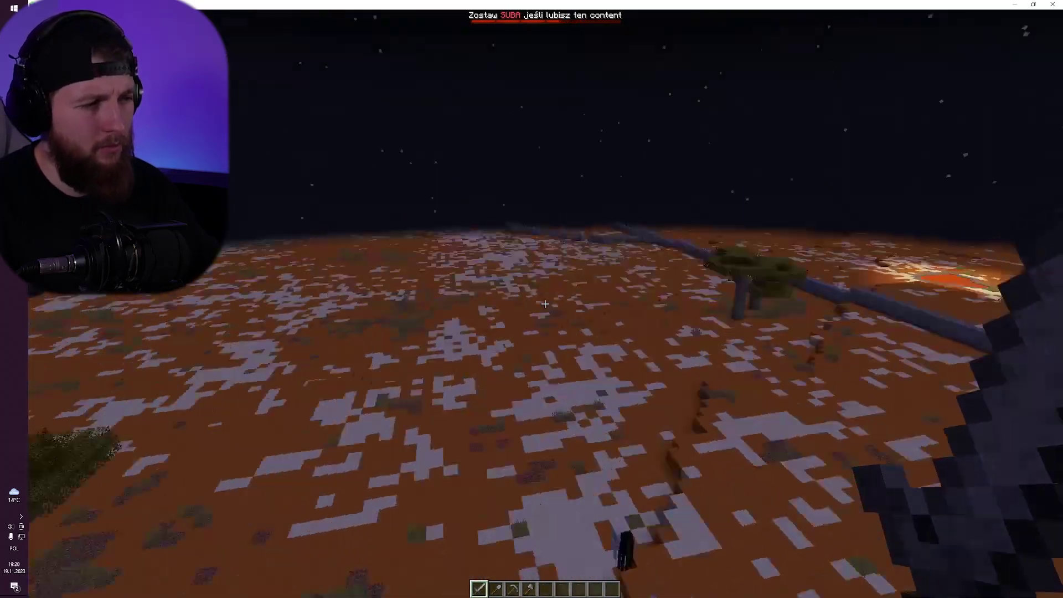